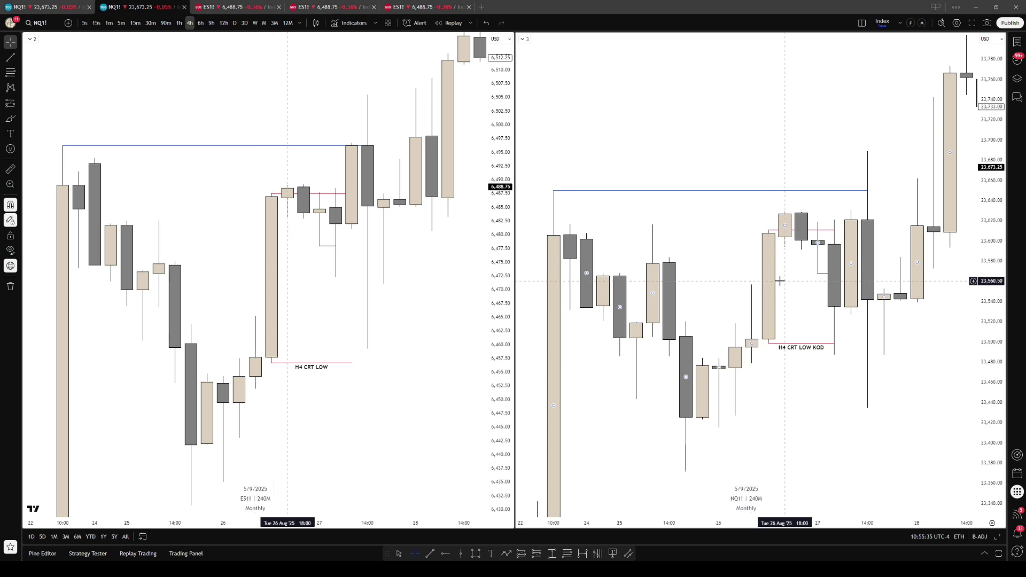
- Examine the range around the H4 CRT low on the 4-hour NQ1! chart, stretching its price scale for detail
left_click_drag(786, 286, 775, 291)
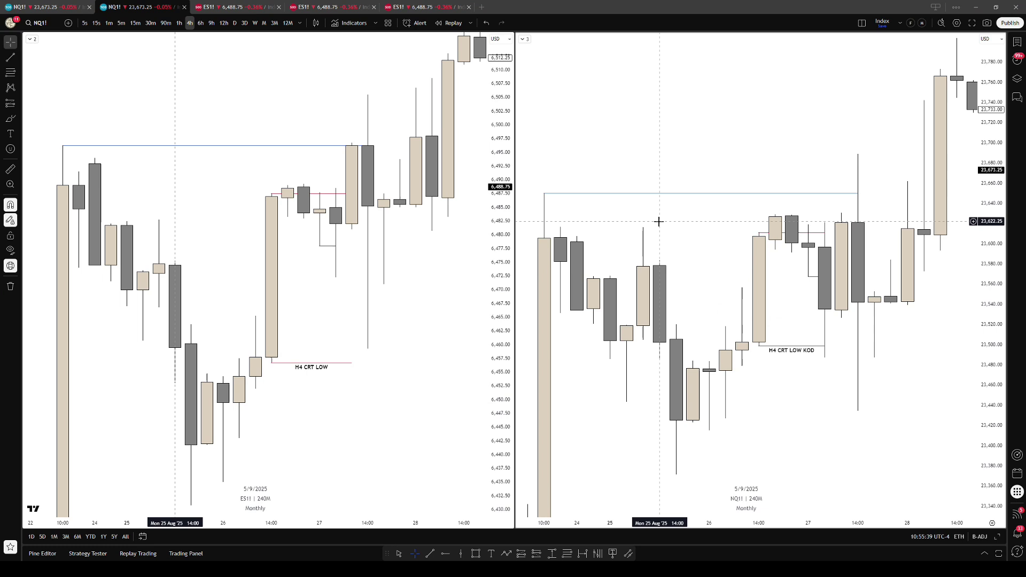
left_click_drag(688, 220, 692, 221)
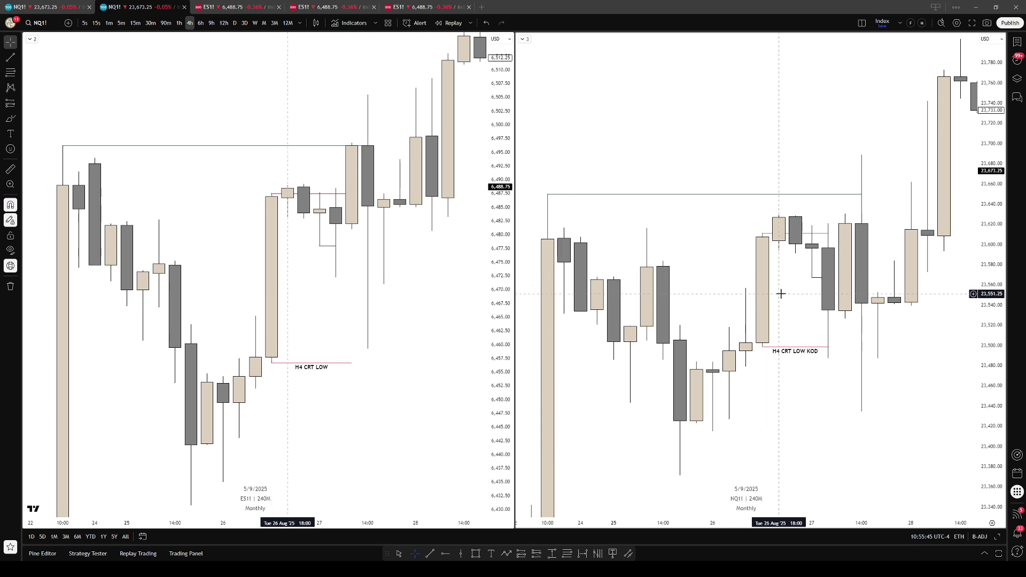
left_click_drag(780, 293, 774, 288)
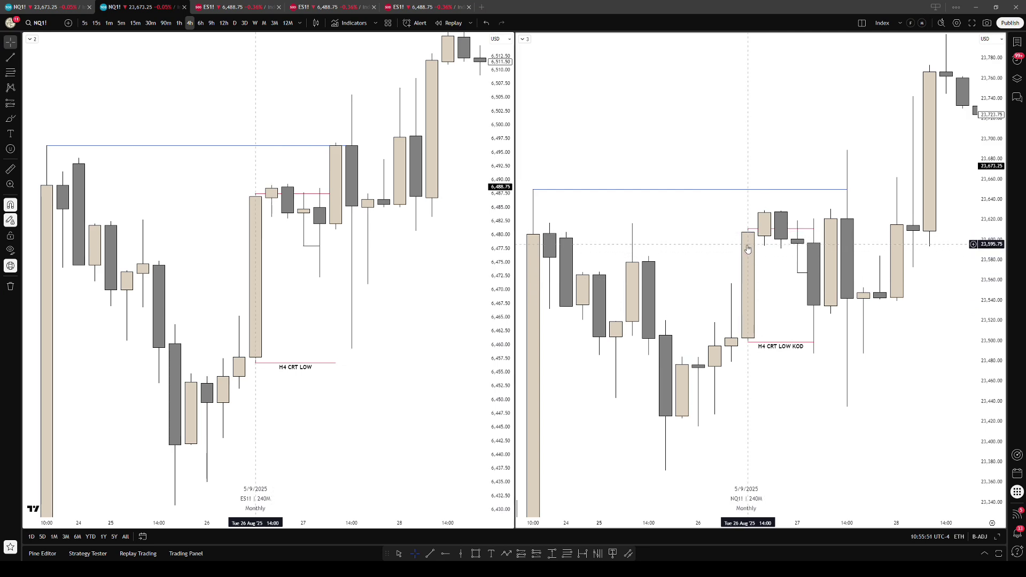
left_click_drag(770, 293, 809, 320)
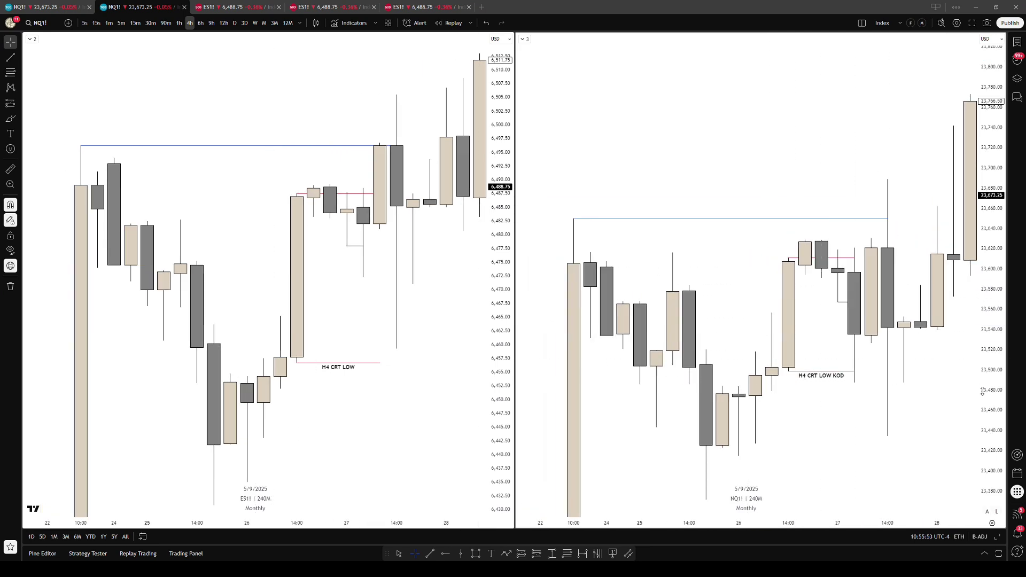
left_click_drag(984, 390, 983, 320)
left_click_drag(815, 331, 797, 325)
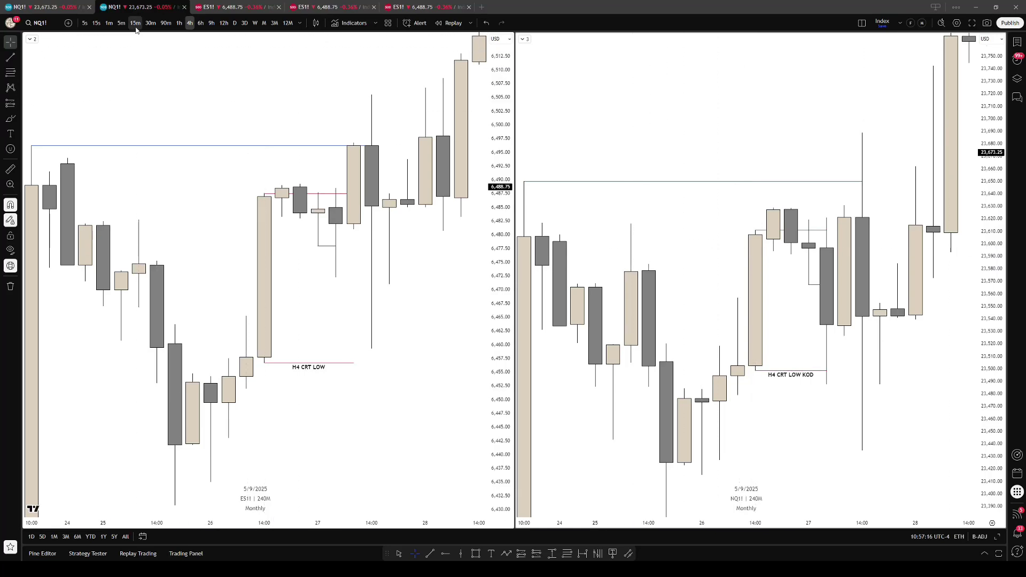
- Switch to the 15-minute ES1! and NQ1! layout and stretch the ES1! price scale around the H4 CRT low range
left_click(208, 7)
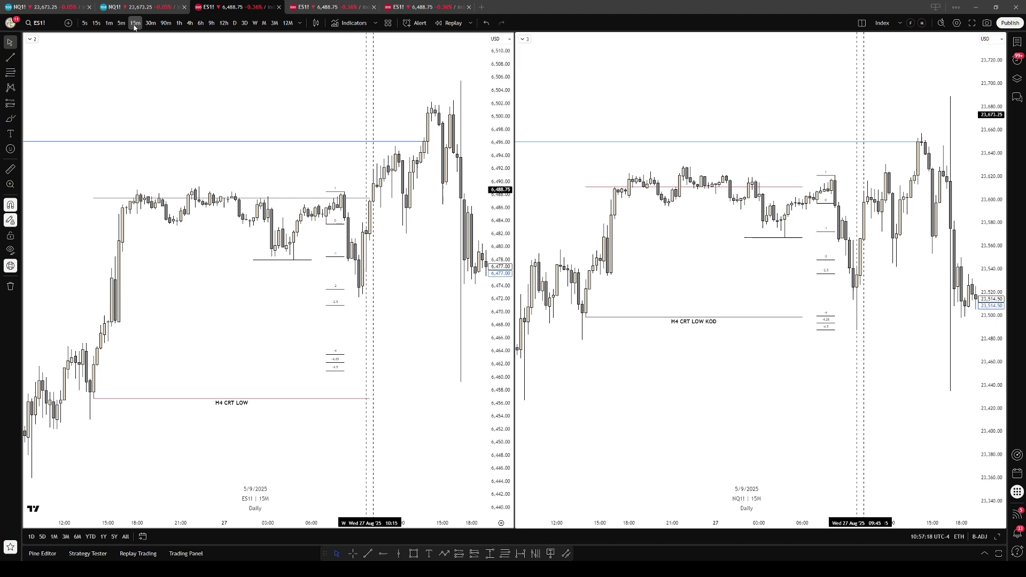
left_click_drag(189, 251, 213, 284)
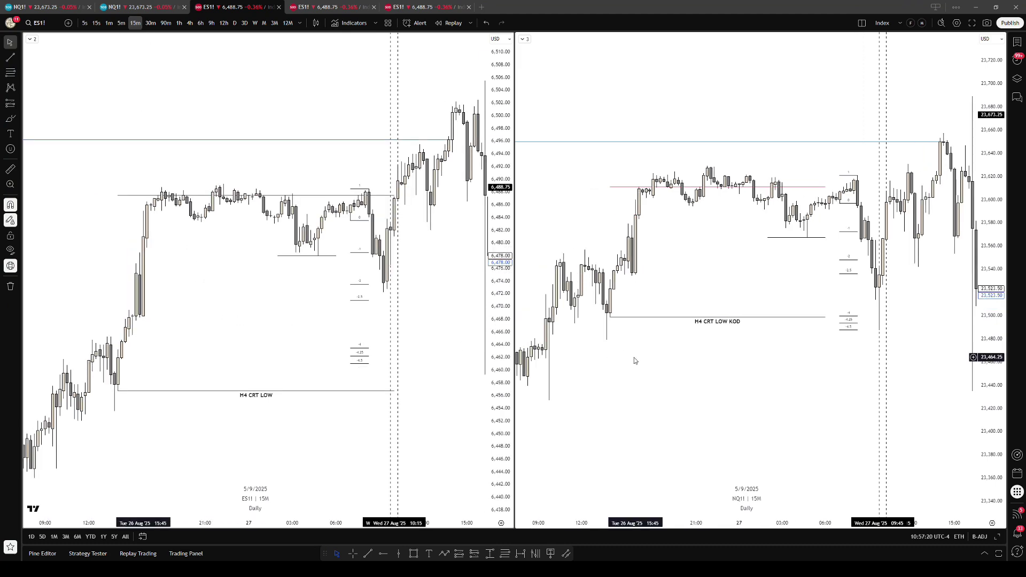
left_click_drag(660, 356, 666, 360)
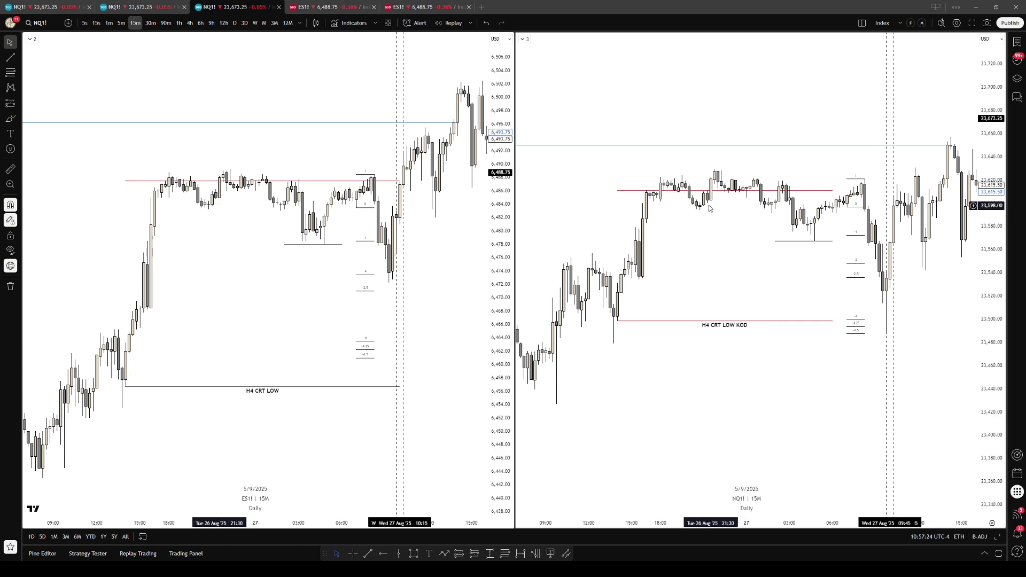
left_click_drag(267, 319, 253, 332)
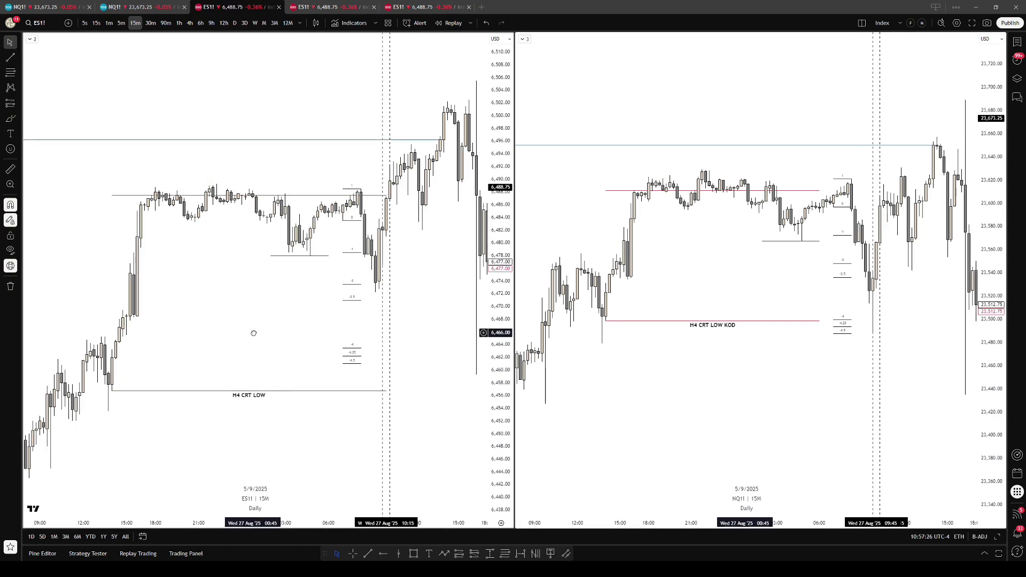
scroll(257, 331, "up", 1)
left_click_drag(498, 385, 498, 292)
left_click_drag(288, 372, 296, 339)
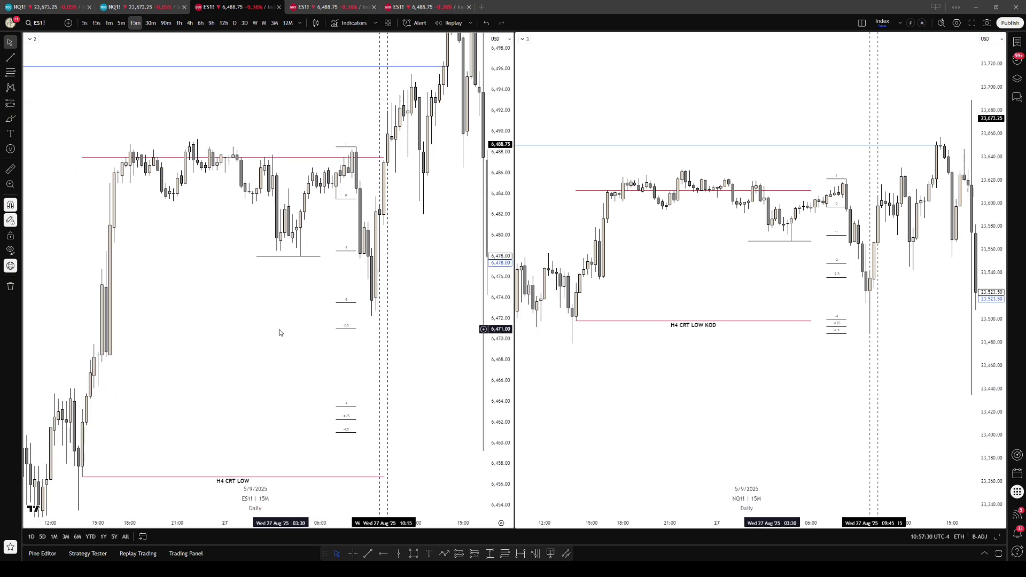
- Stretch the 15-minute NQ1! price scale and examine the 27 August sell-off against the projection levels
scroll(668, 287, "up", 1)
left_click_drag(715, 280, 710, 305)
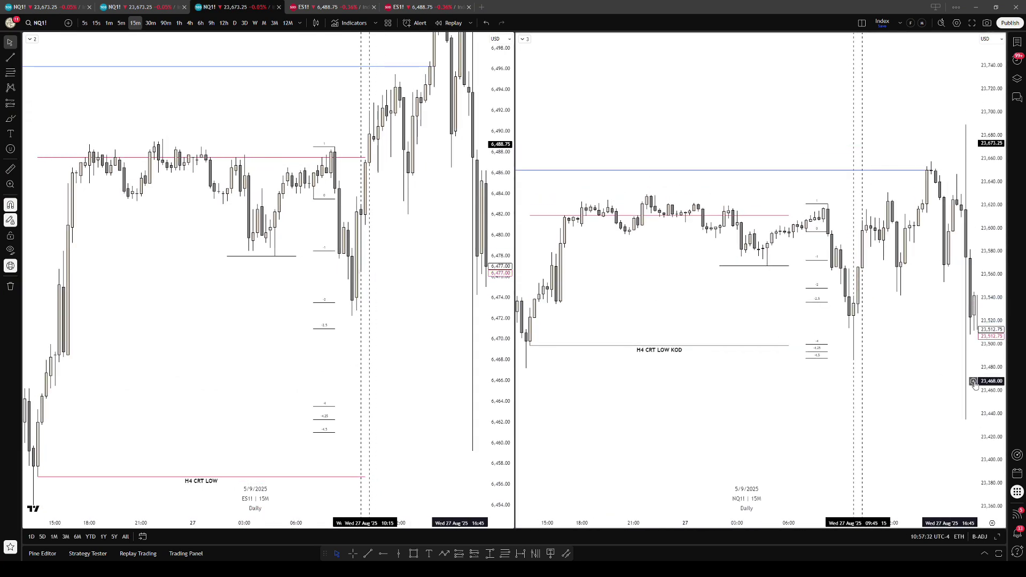
left_click_drag(991, 385, 987, 267)
left_click_drag(747, 322, 759, 346)
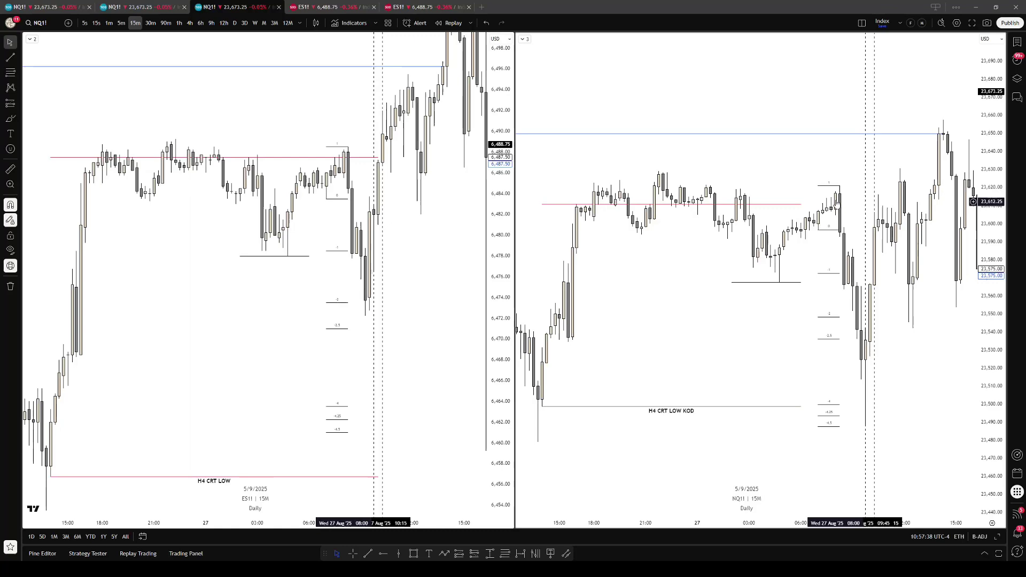
scroll(883, 359, "up", 2)
scroll(883, 360, "up", 2)
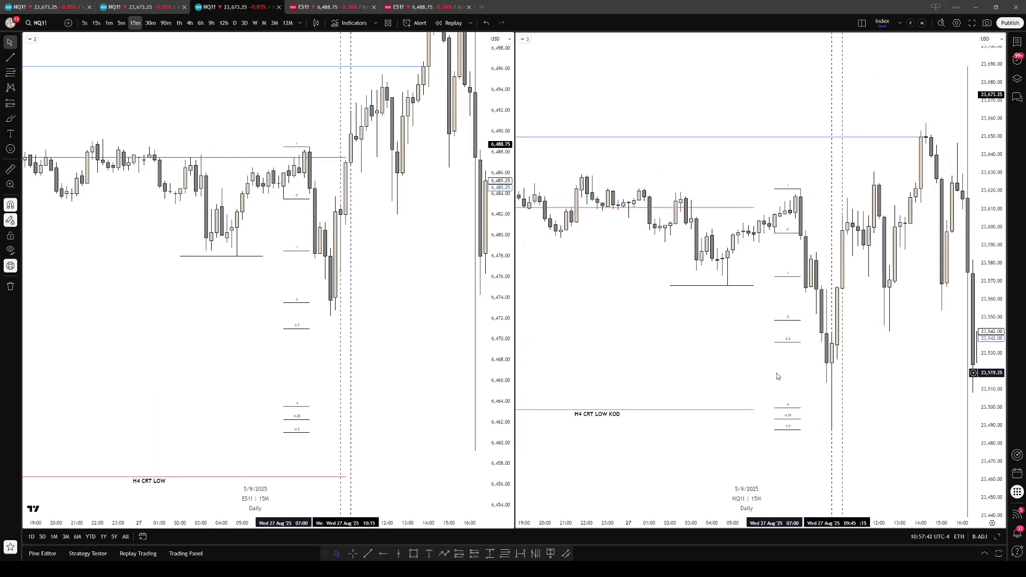
left_click_drag(777, 373, 785, 383)
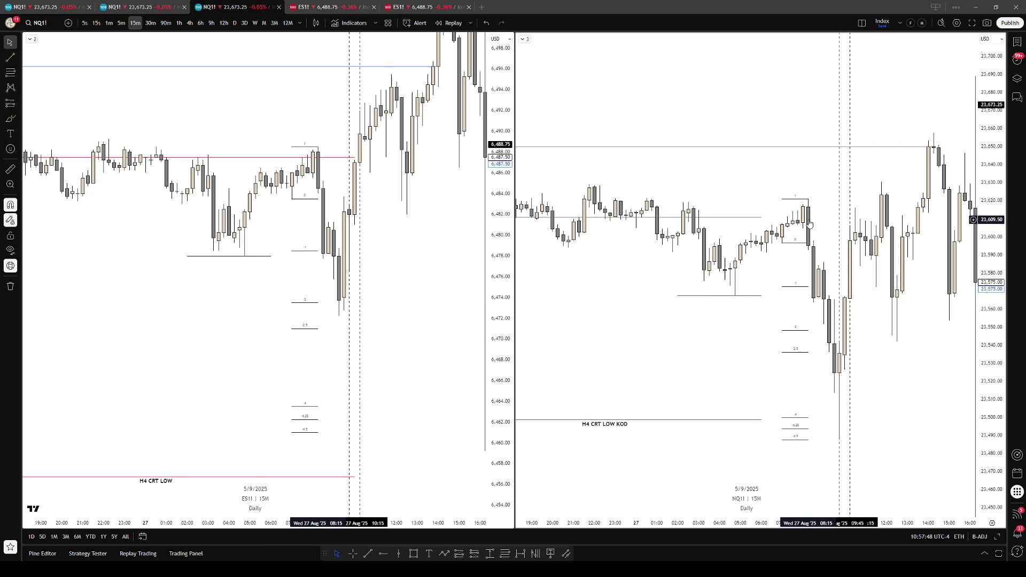
left_click_drag(717, 343, 730, 355)
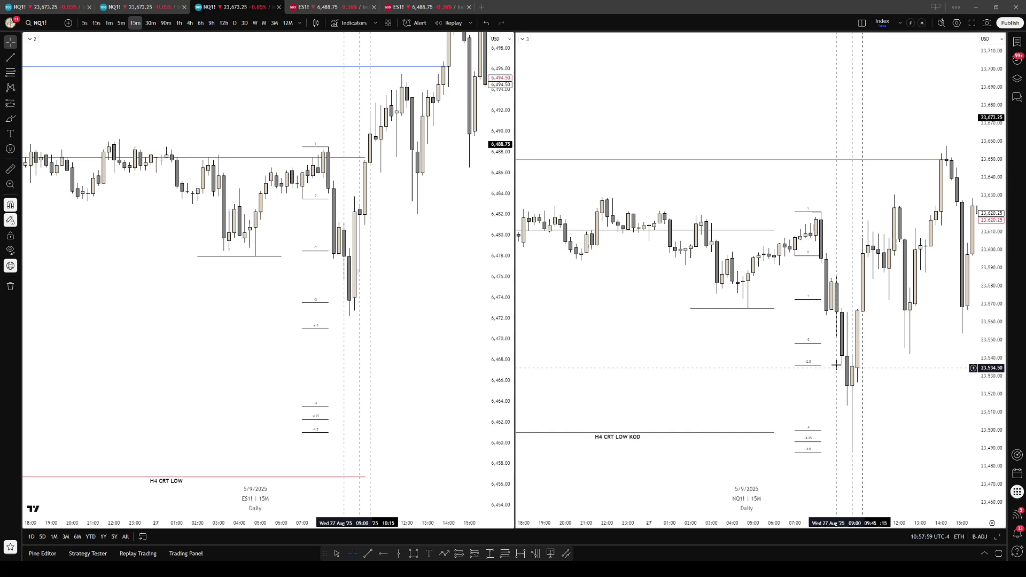
left_click_drag(775, 345, 791, 356)
- Delete the Fibonacci projection on NQ1! and redraw it from the 08:15 high at 23,621.00 to the 07:00 low at about 23,596.75
left_click(817, 266)
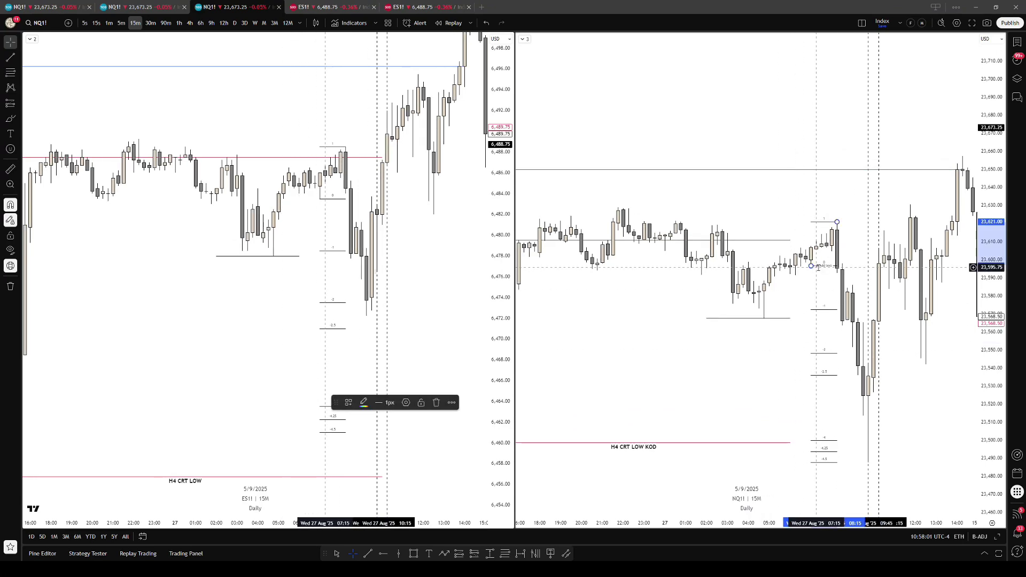
key("Delete")
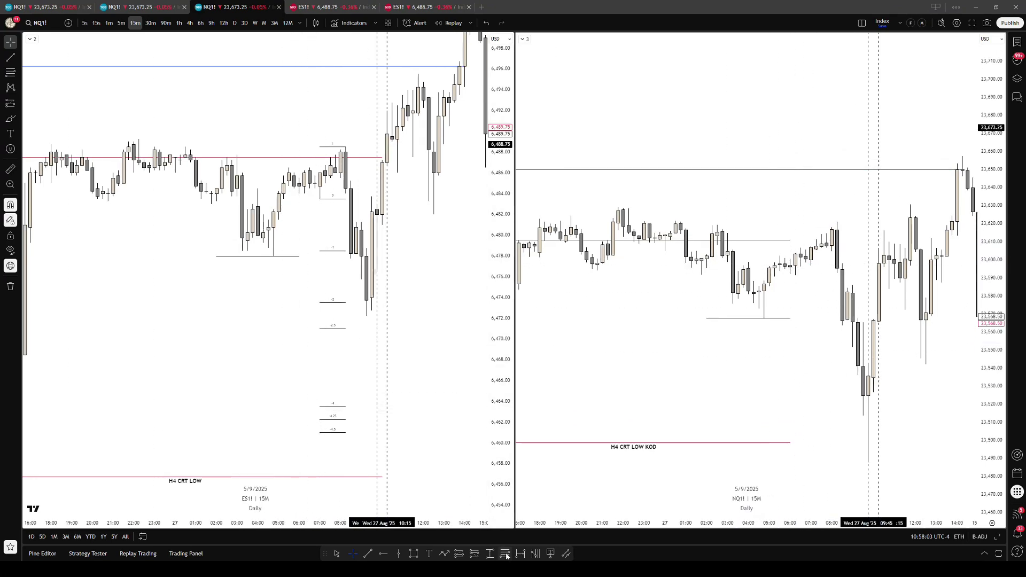
left_click(506, 554)
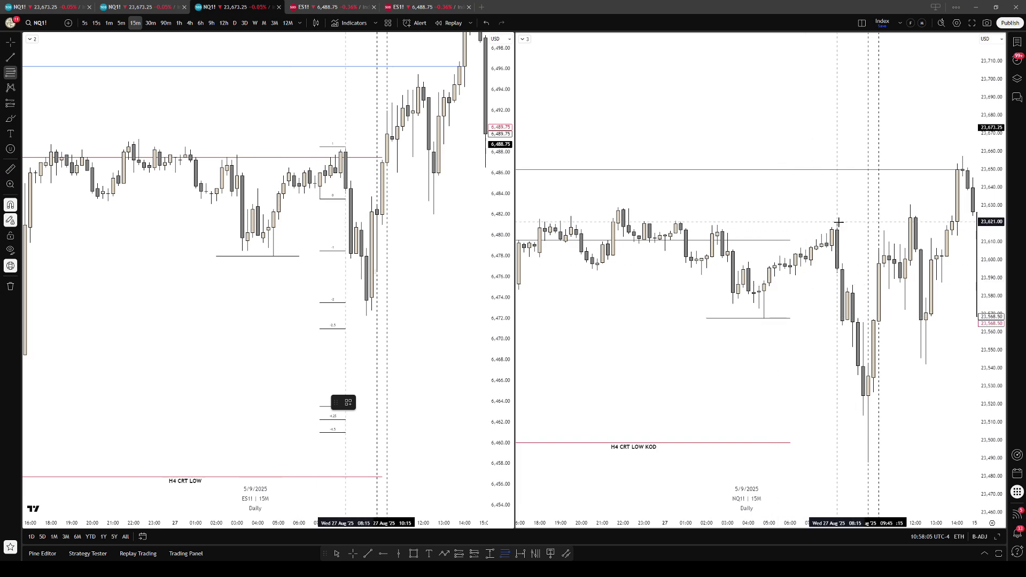
scroll(836, 222, "down", 3)
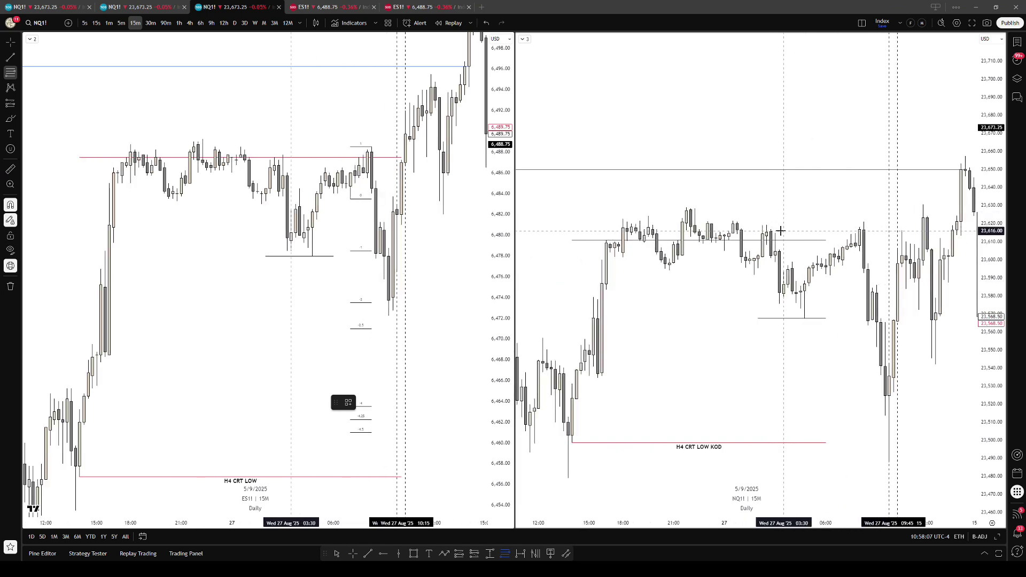
scroll(684, 219, "up", 2)
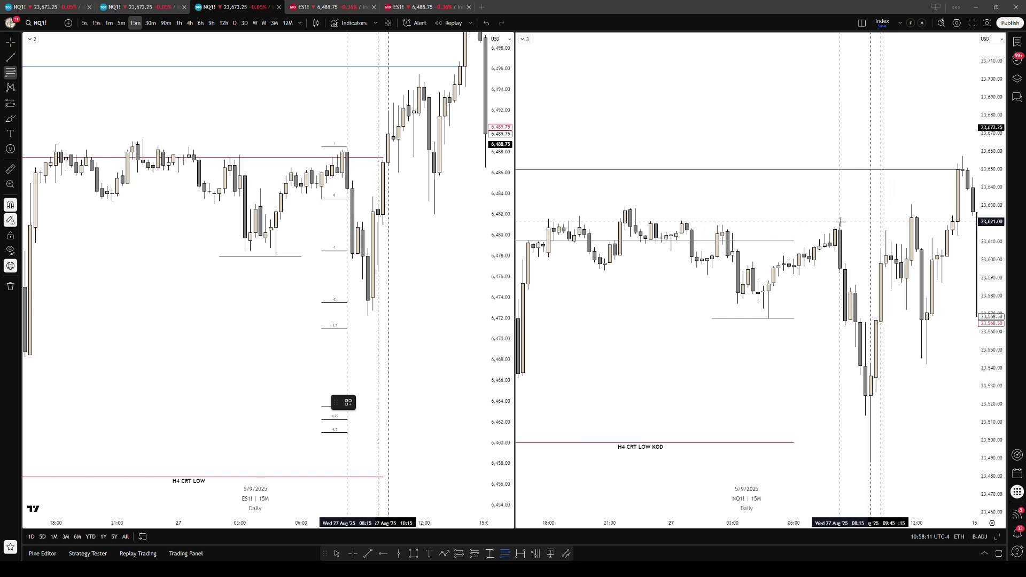
left_click(839, 222)
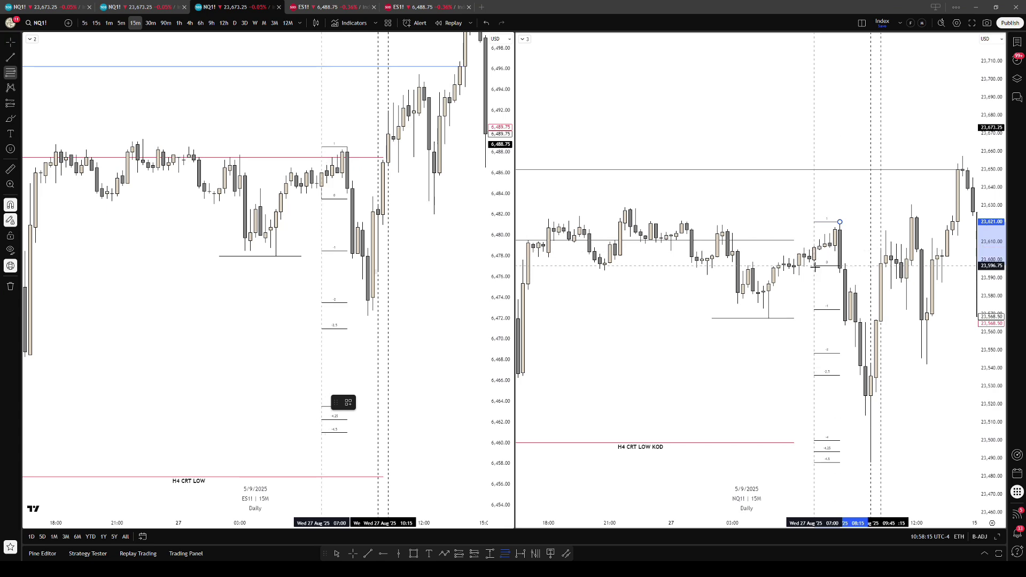
left_click(814, 266)
- Examine the 15-minute NQ1! price action around the H4 CRT low line and the -4 to -4.5 projection levels
left_click_drag(789, 299, 797, 293)
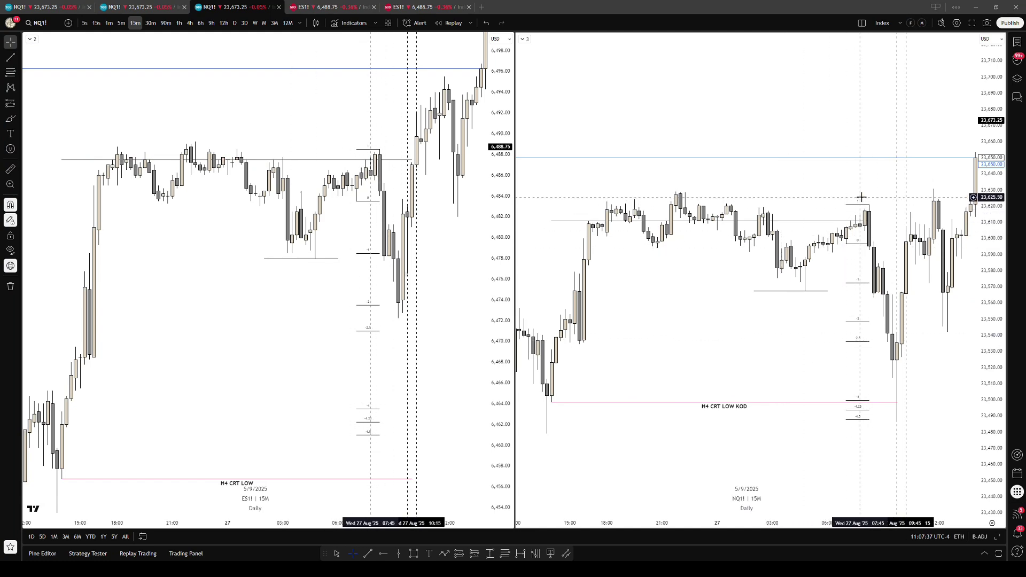
left_click_drag(827, 187, 822, 180)
left_click_drag(792, 338, 809, 303)
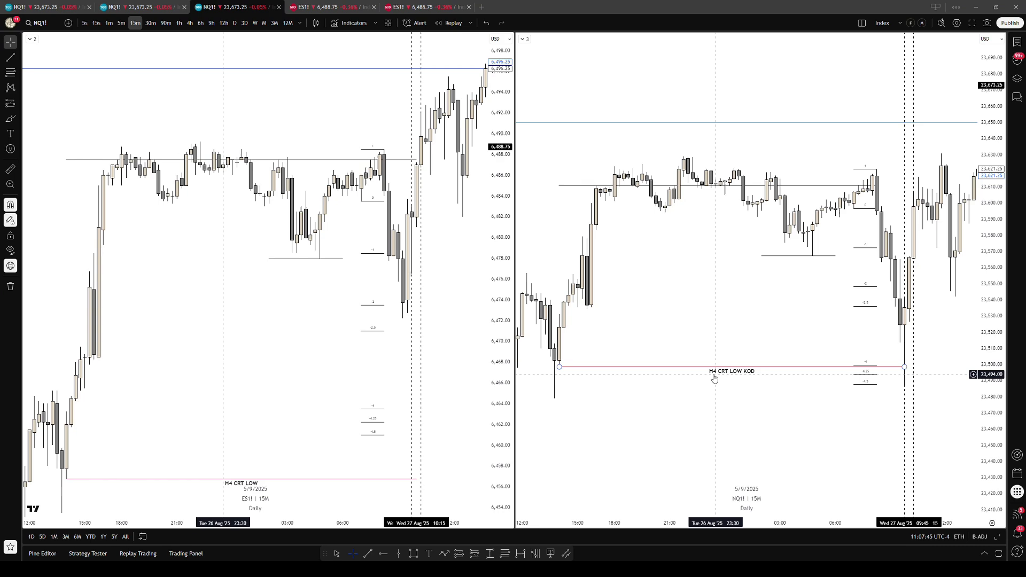
left_click(765, 352)
left_click_drag(765, 352, 757, 340)
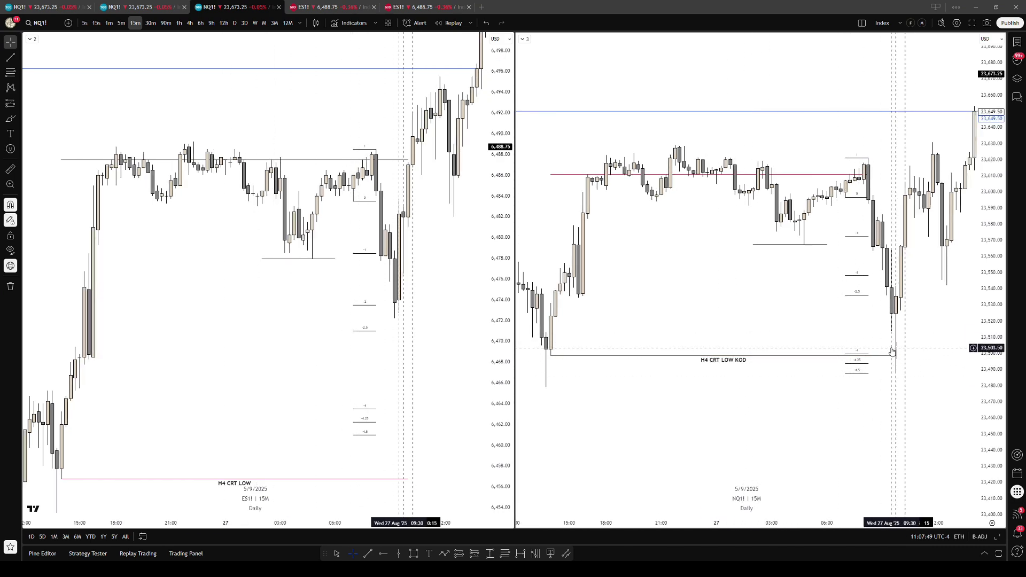
scroll(900, 362, "right", 2)
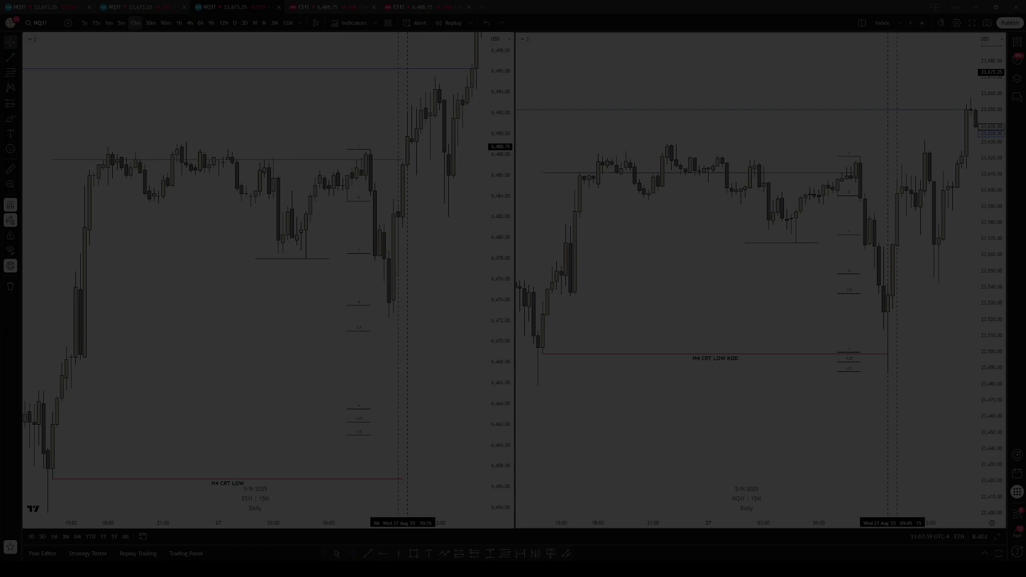
scroll(860, 258, "right", 3)
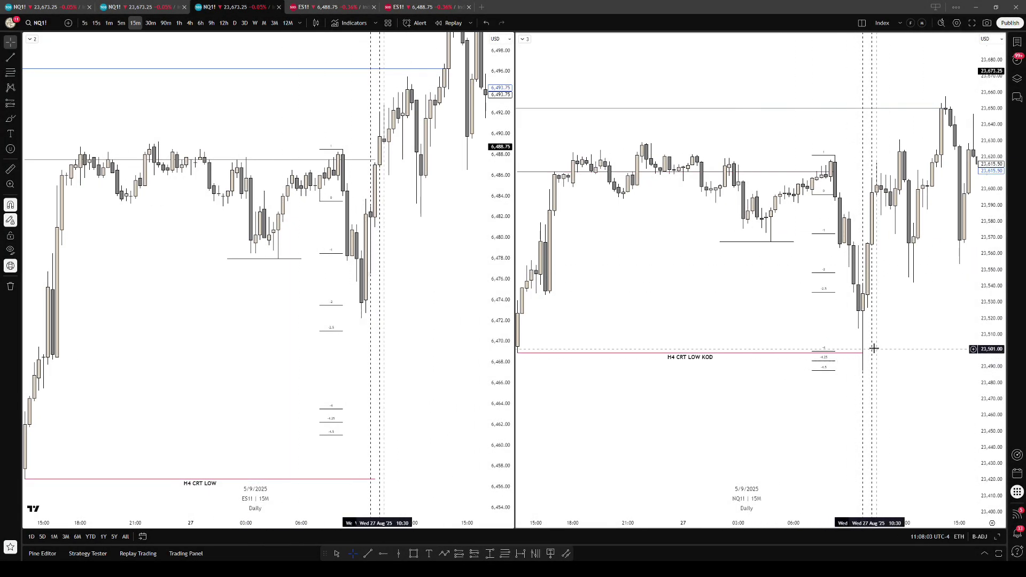
scroll(842, 351, "right", 1)
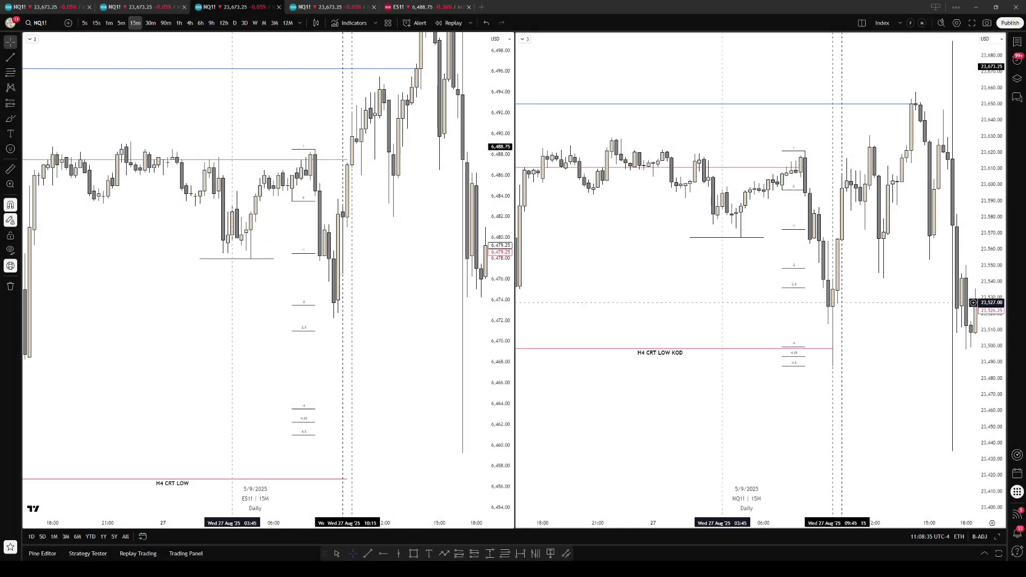
scroll(738, 297, "left", 1)
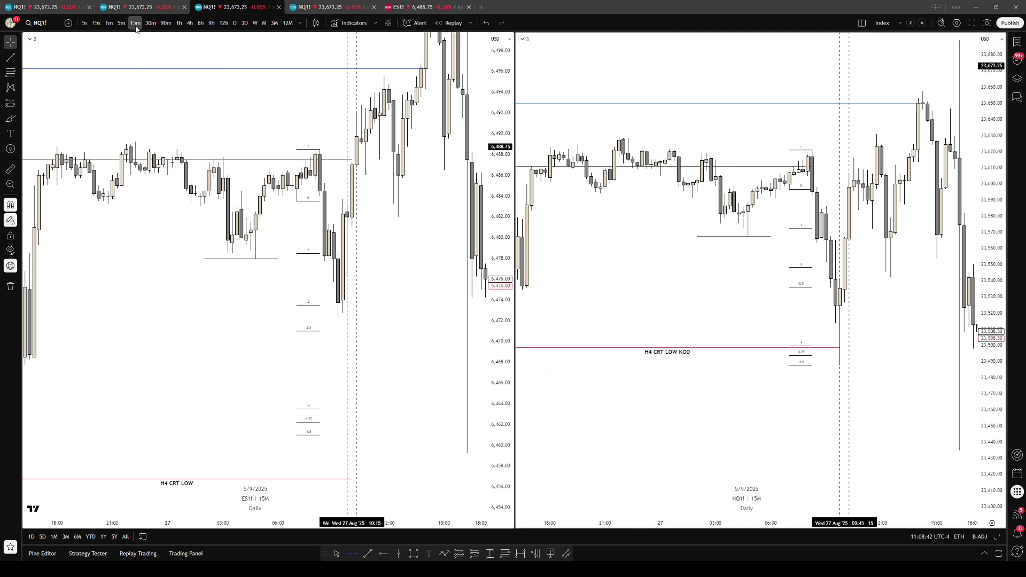
- Switch to the 1-minute ES1! and NQ1! layout and compare the SMT lines drawn at the lows around 09:45
left_click(109, 24)
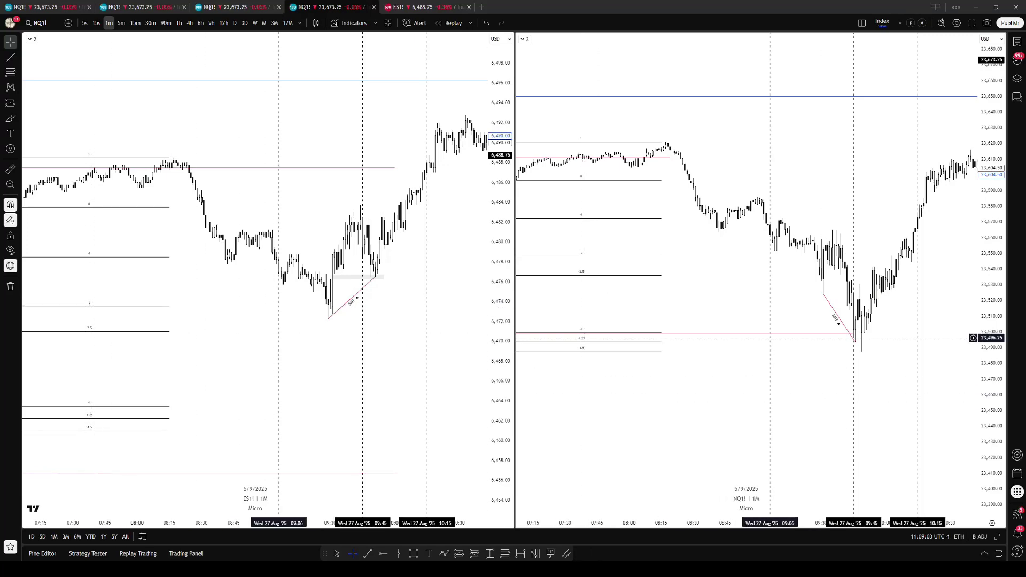
scroll(771, 336, "down", 1)
left_click_drag(802, 298, 791, 300)
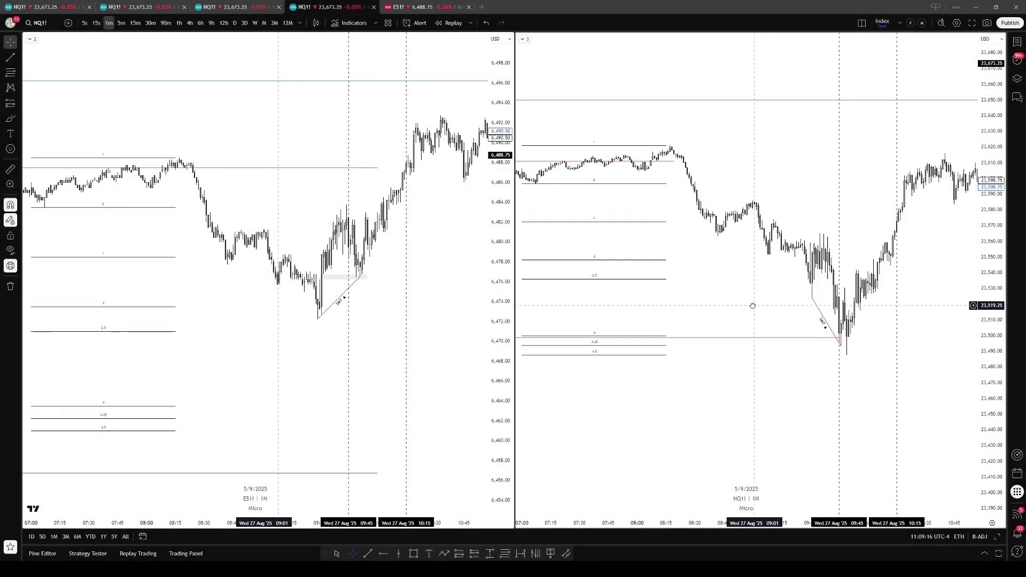
left_click_drag(752, 306, 739, 305)
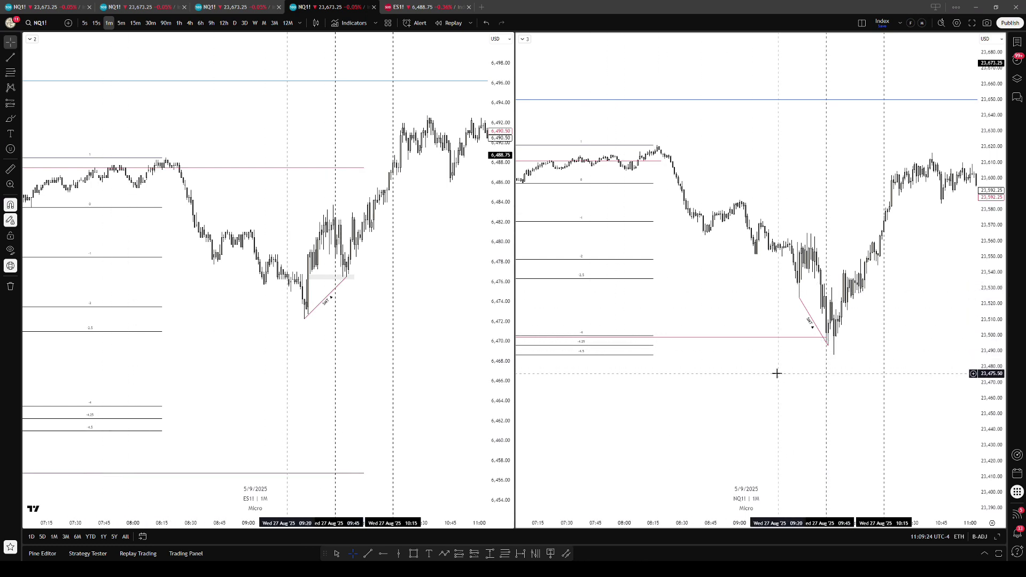
scroll(794, 354, "up", 2)
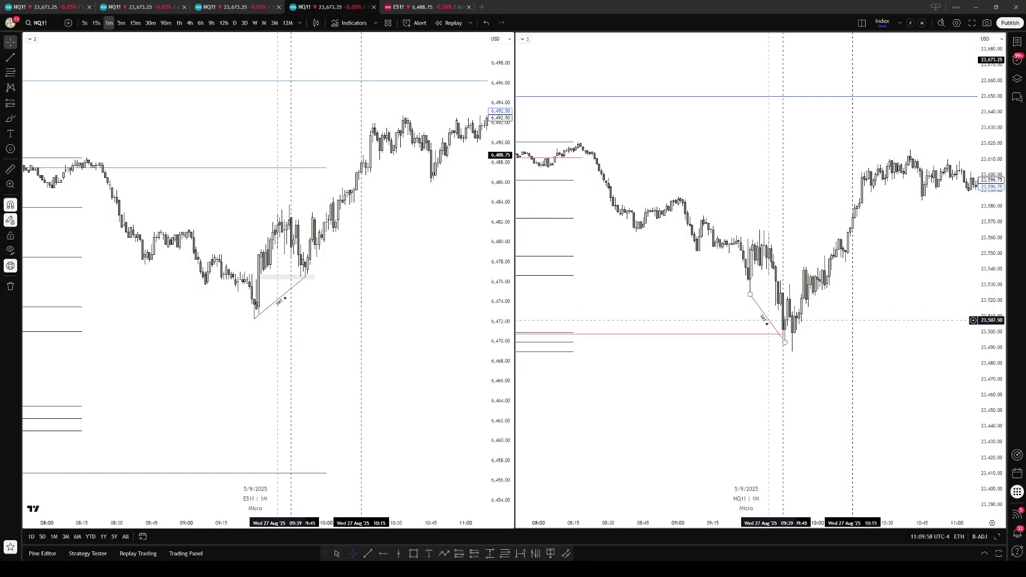
- Draw a small rectangle on the 1-minute NQ1! chart at about 09:54, around the 23,517 price level
scroll(703, 328, "up", 2)
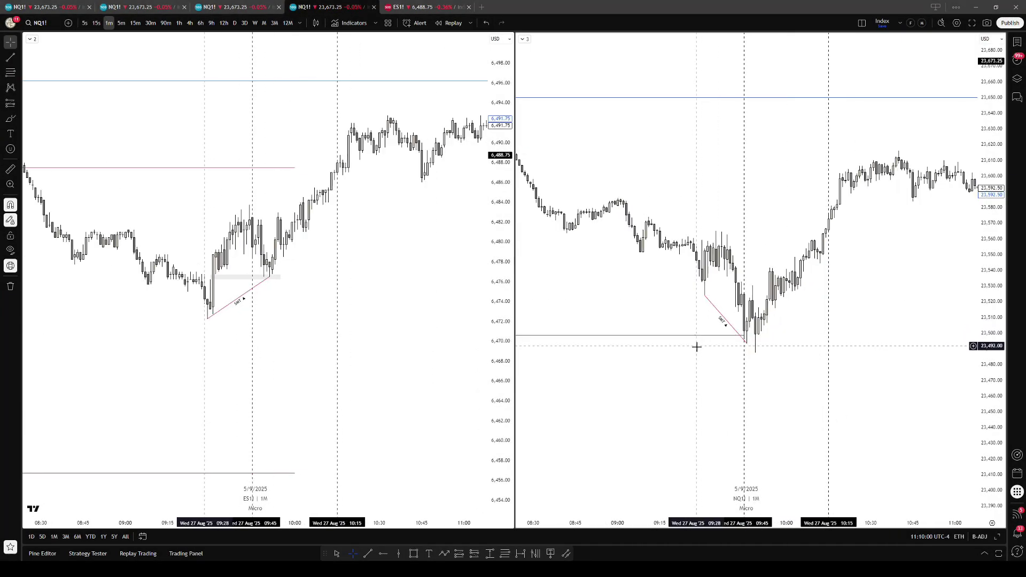
key("alt+shift+r")
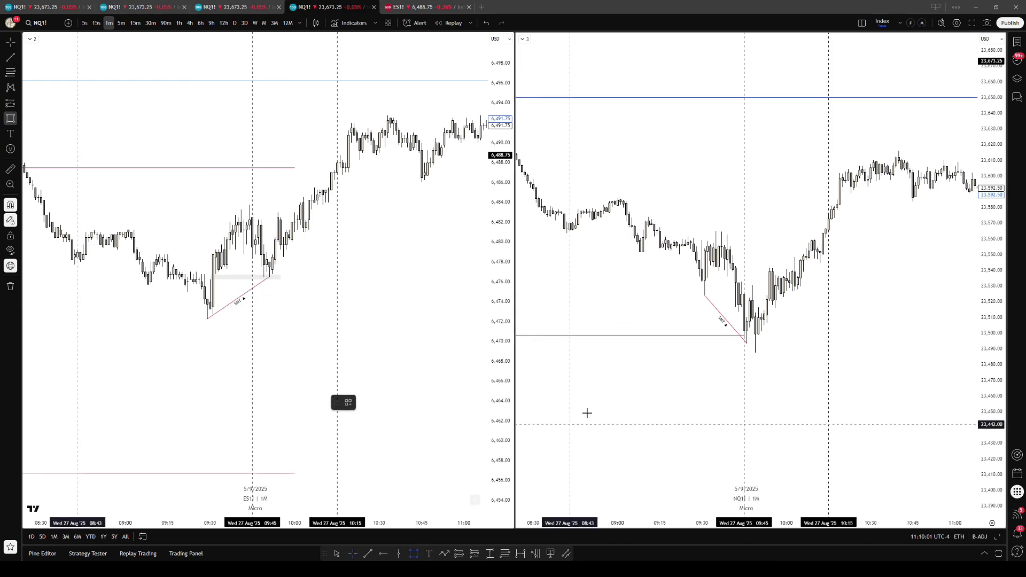
left_click(770, 306)
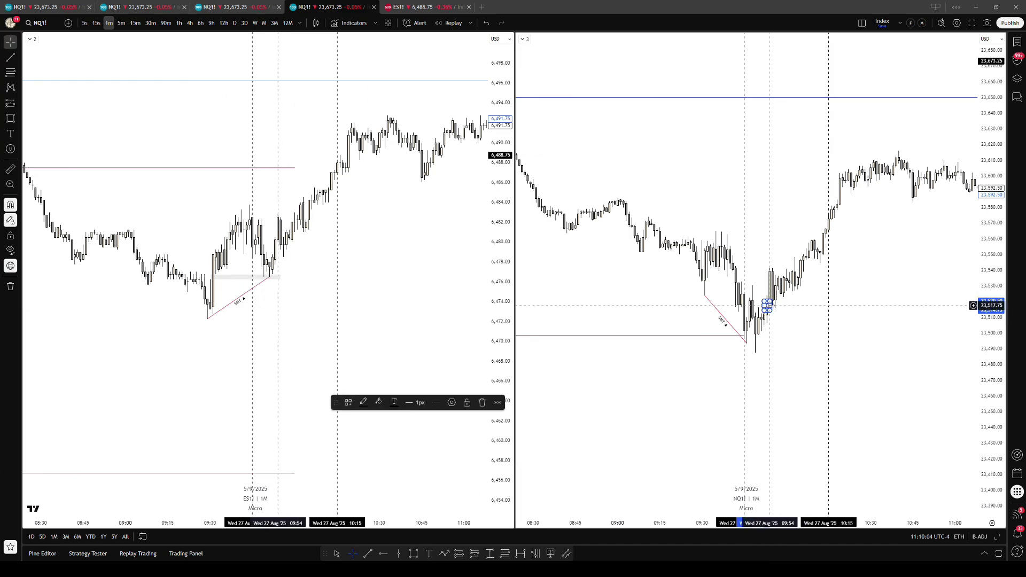
- Examine the 1-minute NQ1! decline from the 08:15 high into the -4 to -4.5 projection levels around the H4 CRT low line
left_click_drag(770, 305, 789, 306)
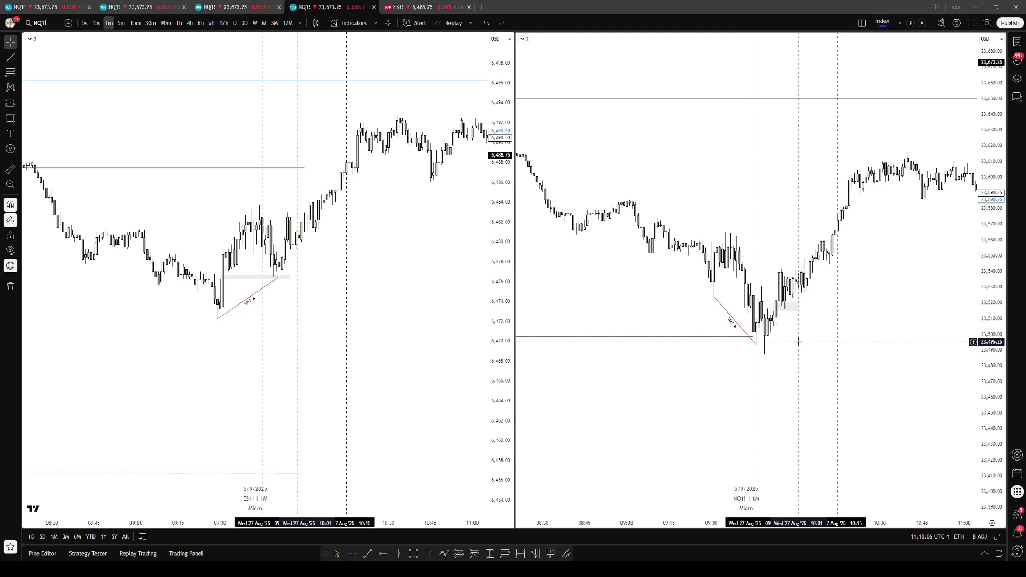
left_click_drag(988, 364, 989, 322)
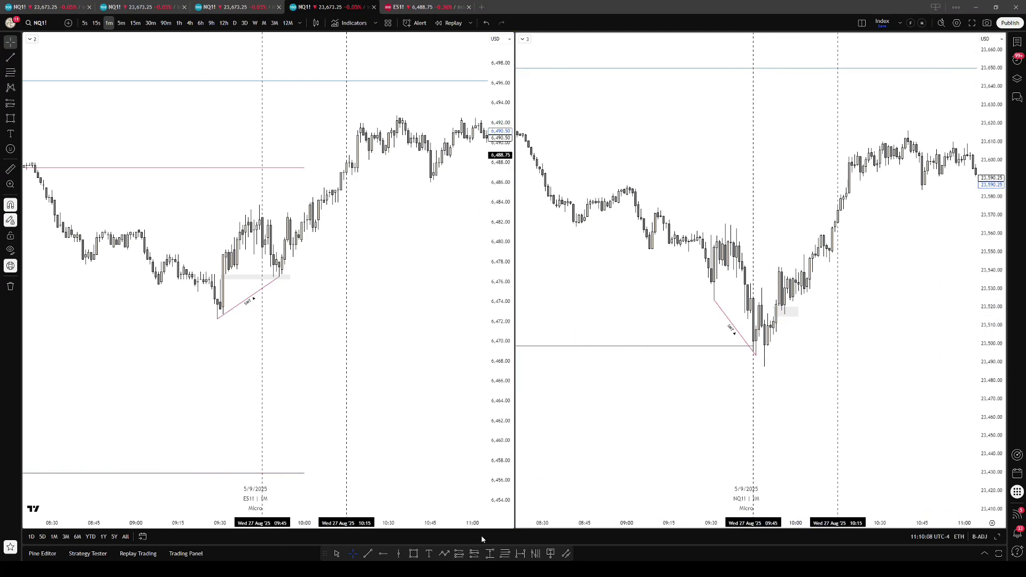
scroll(774, 389, "down", 4)
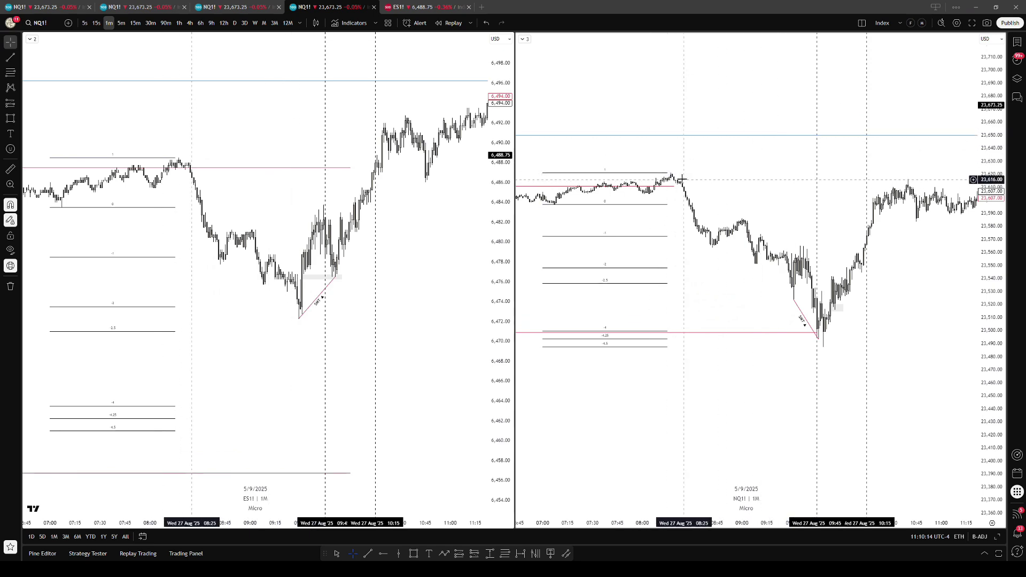
scroll(679, 187, "down", 1)
scroll(680, 187, "down", 1)
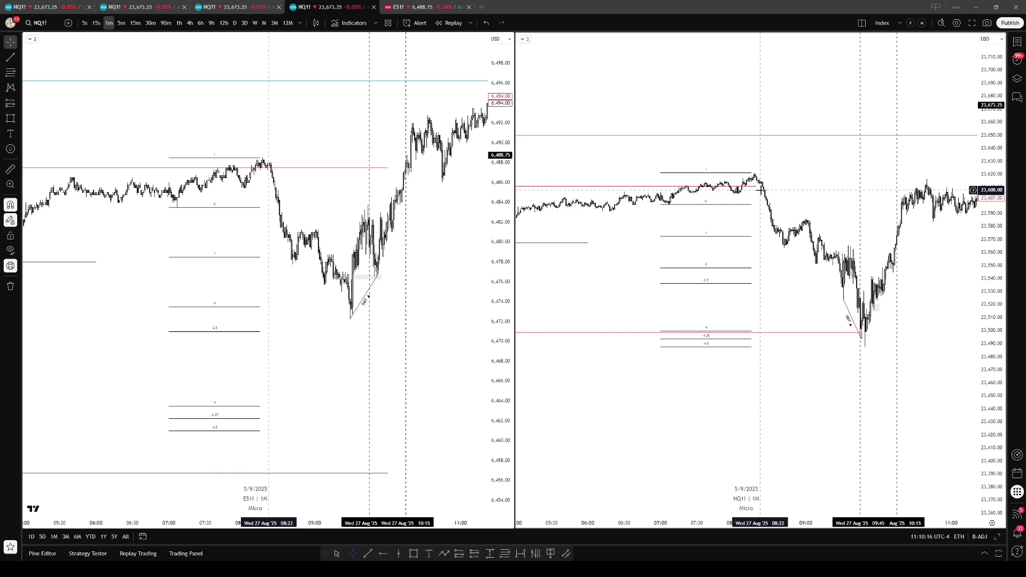
scroll(774, 360, "up", 2)
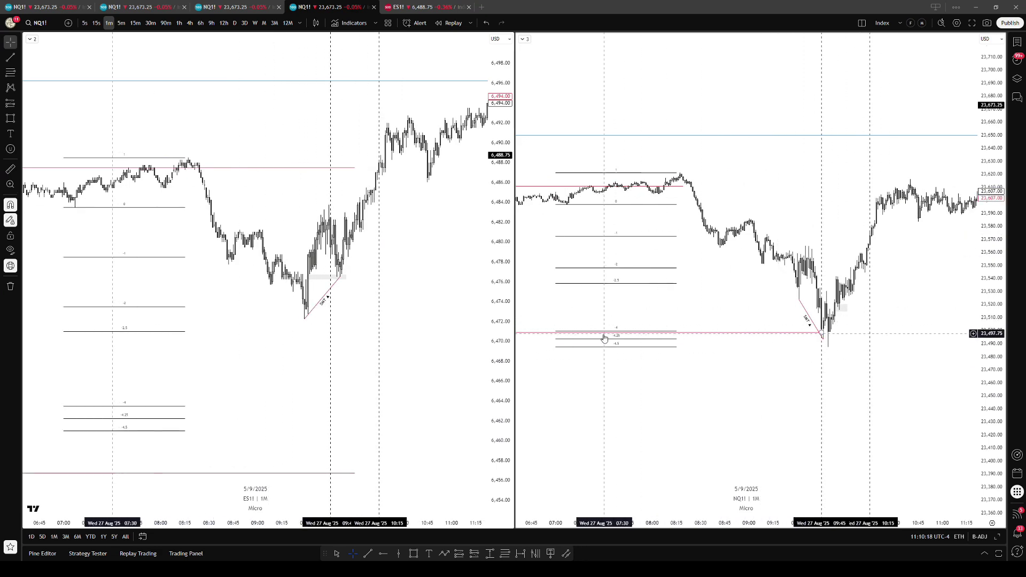
scroll(717, 339, "up", 1)
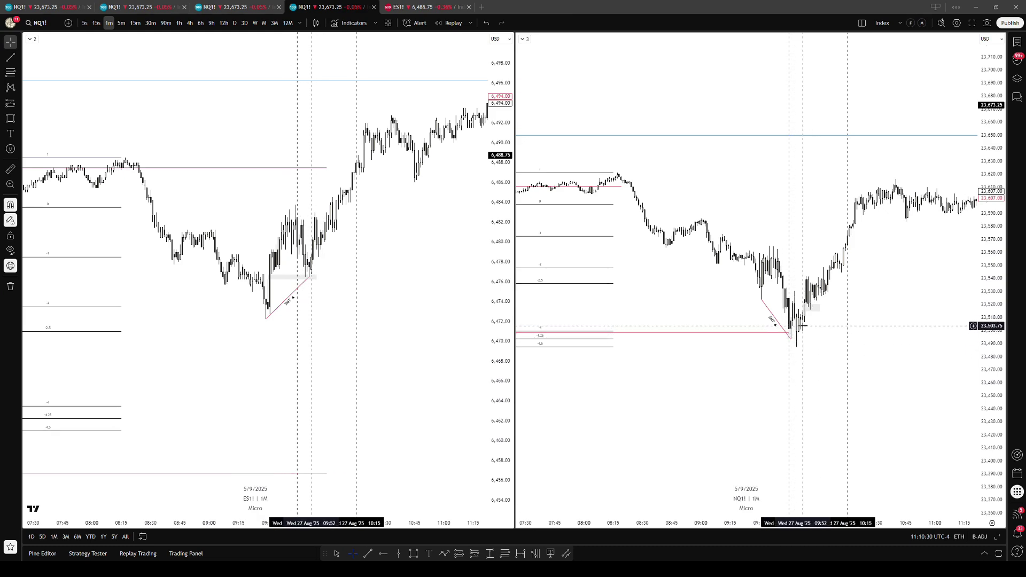
- Compare the 27 August 1-minute ES1! and NQ1! lows with their projection levels and SMT lines, including the price action until about 12:00
left_click_drag(431, 344, 458, 345)
scroll(358, 343, "down", 5)
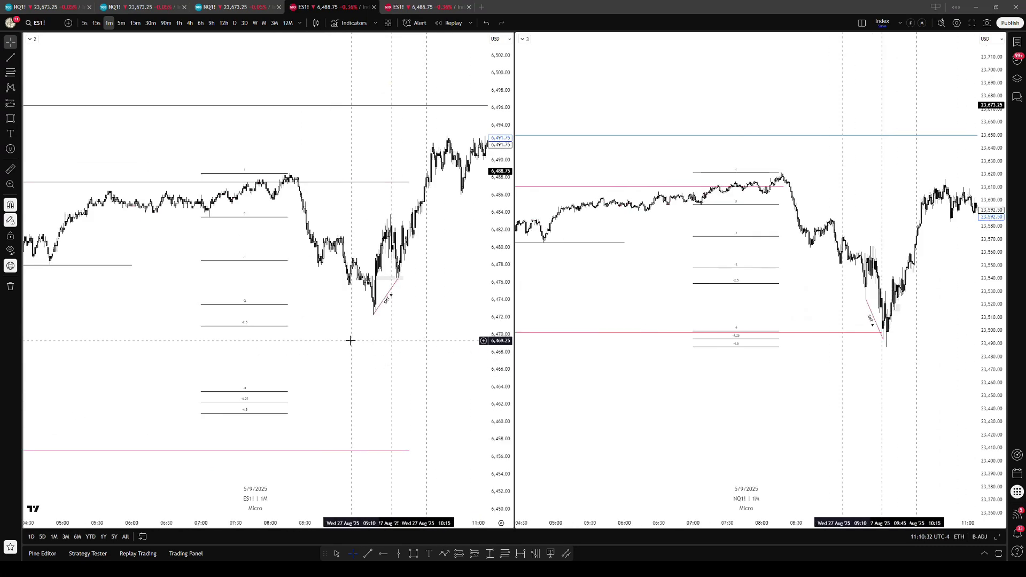
left_click_drag(351, 340, 345, 329)
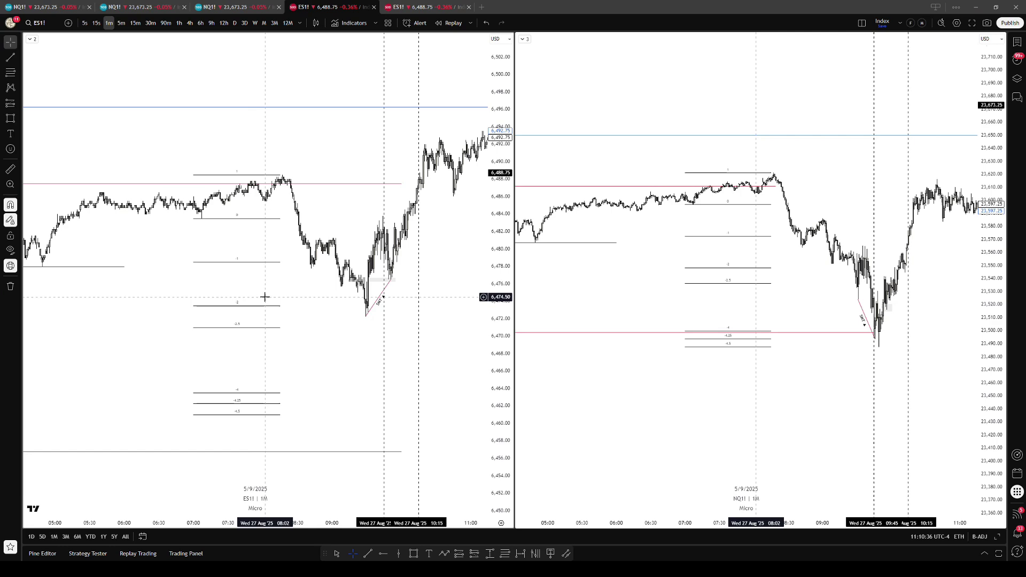
left_click(811, 356)
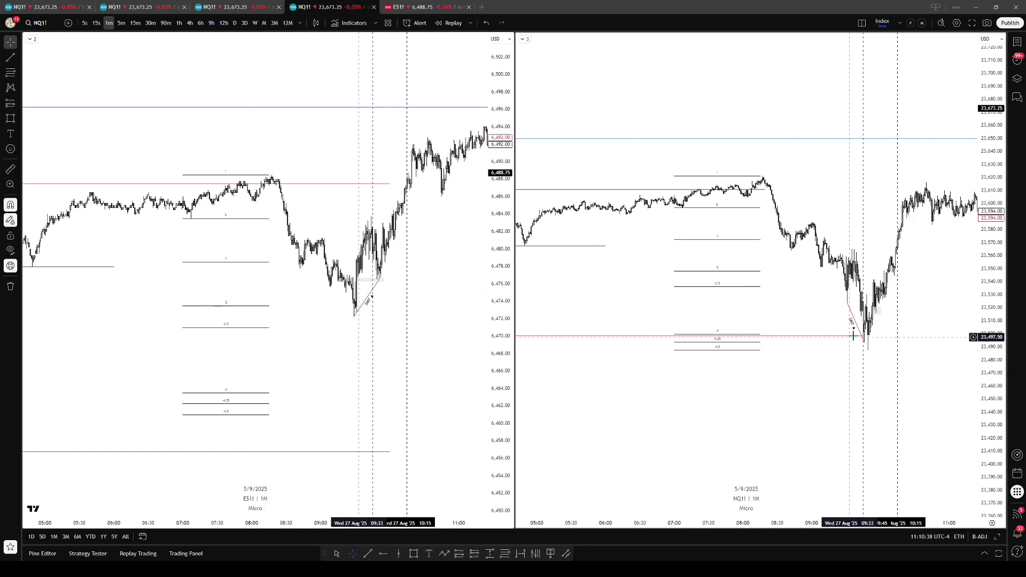
left_click_drag(914, 334, 889, 338)
left_click_drag(991, 324, 992, 341)
left_click_drag(939, 338, 900, 343)
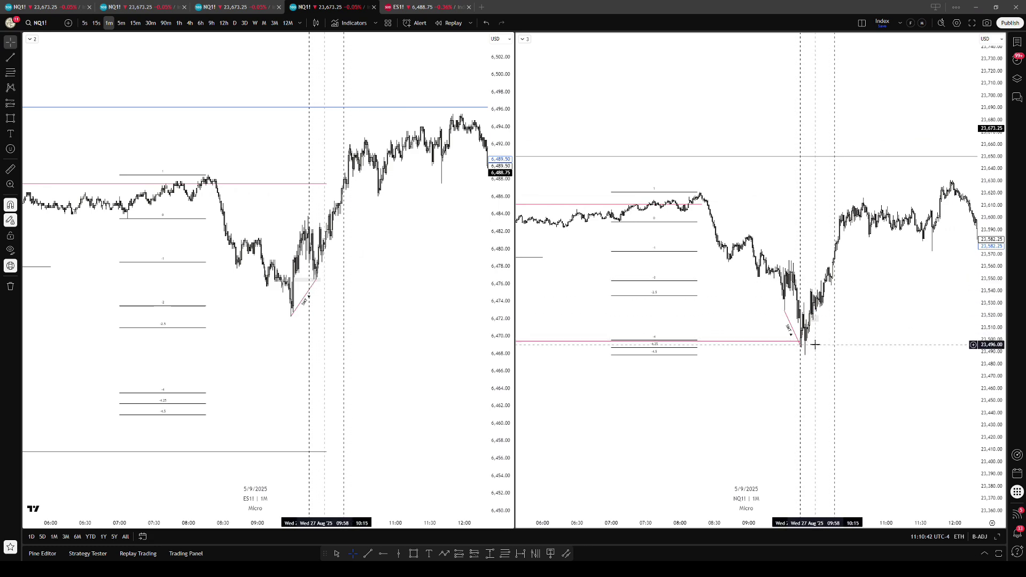
left_click_drag(874, 292, 870, 294)
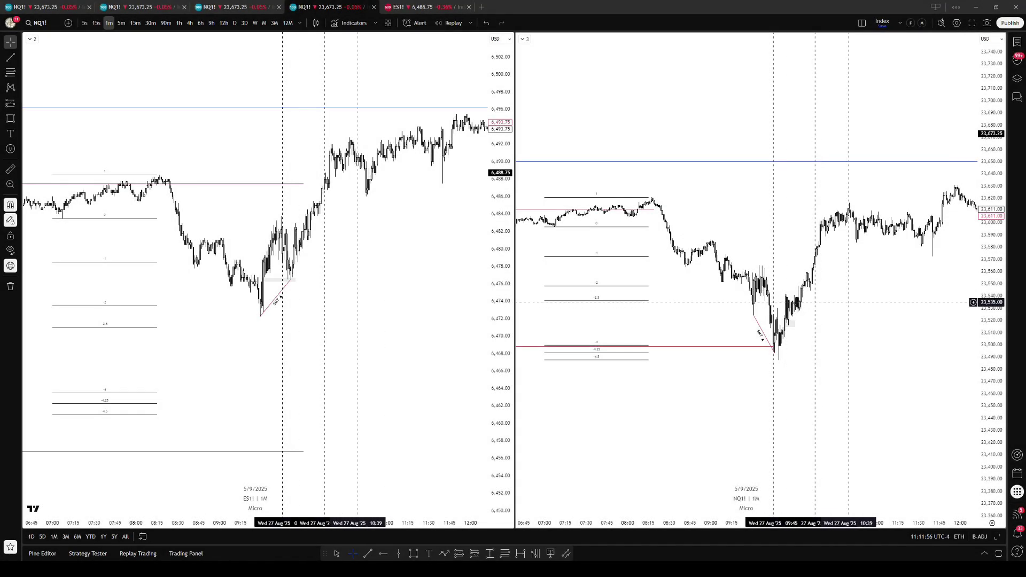
scroll(861, 310, "right", 1)
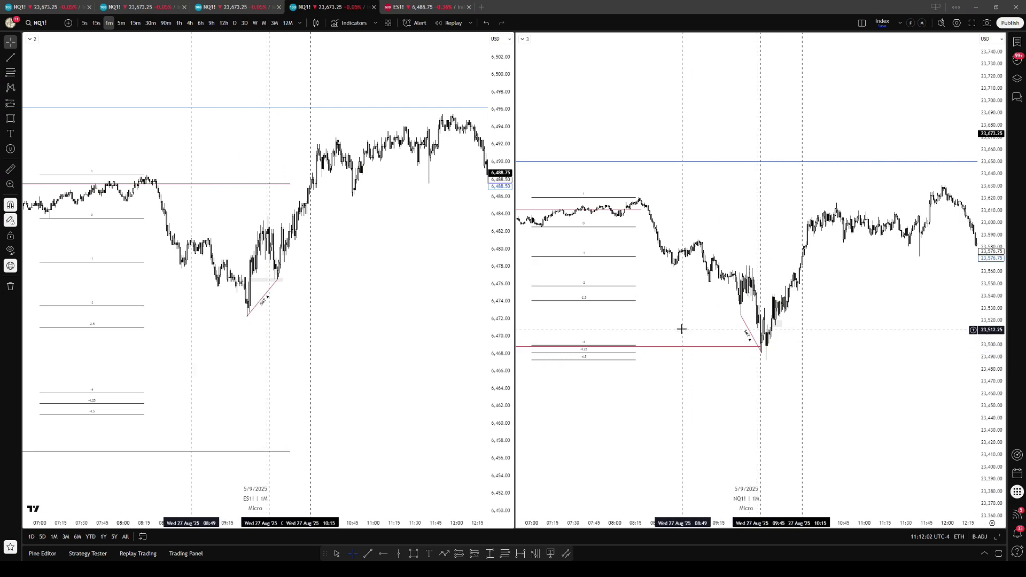
scroll(690, 323, "down", 1)
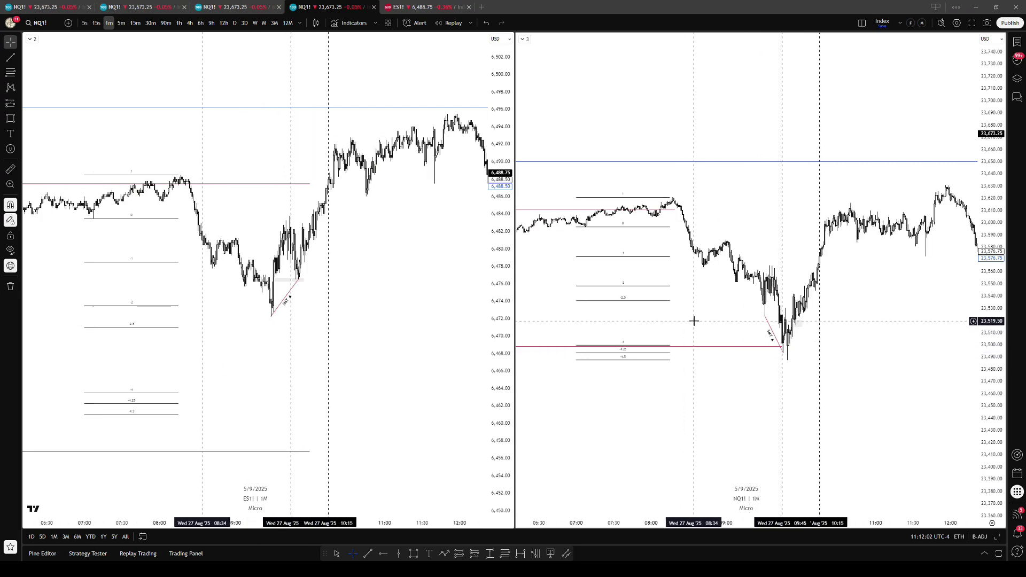
- Switch to the 15-minute ES1! and NQ1! layout and trace the H4 CRT low line back to its 26 August 14:00 origin
left_click(235, 7)
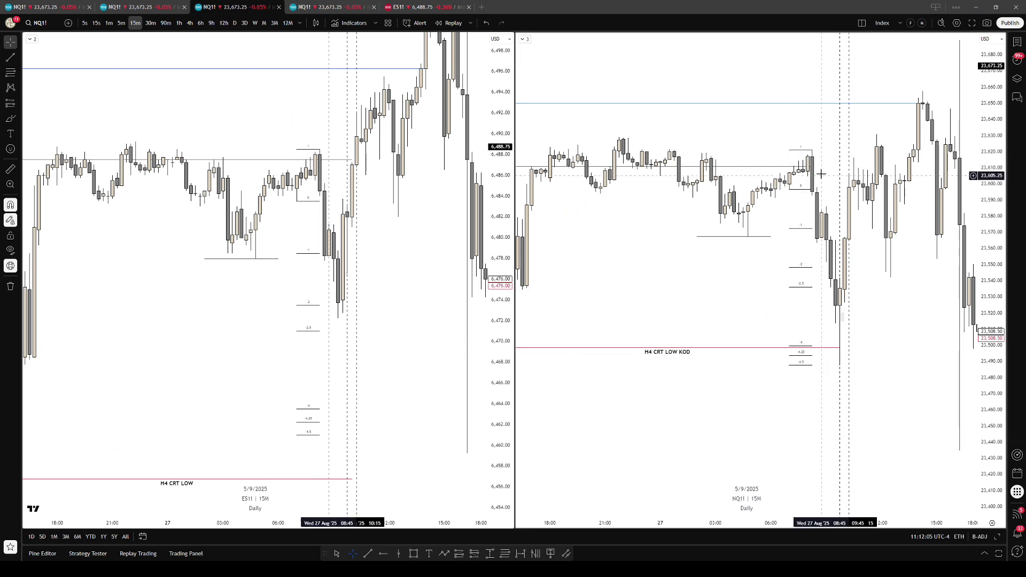
left_click_drag(795, 147, 807, 156)
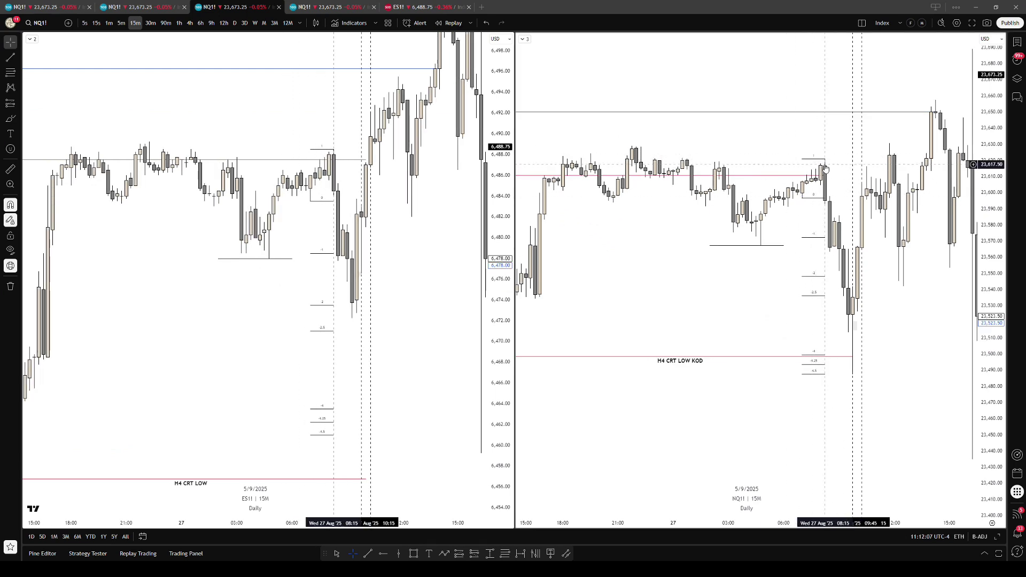
left_click_drag(666, 287, 707, 279)
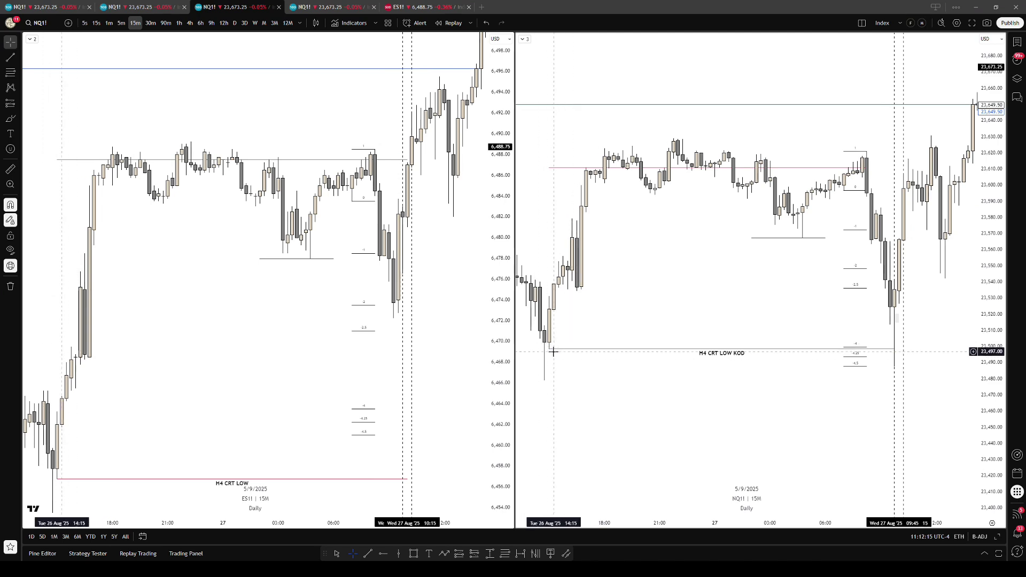
scroll(567, 357, "down", 2)
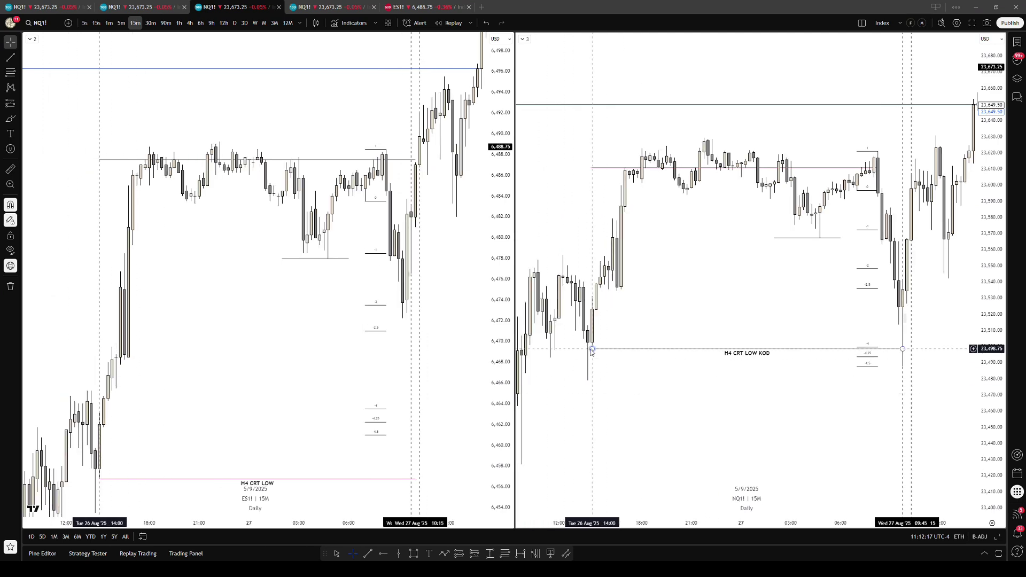
left_click_drag(725, 390, 684, 387)
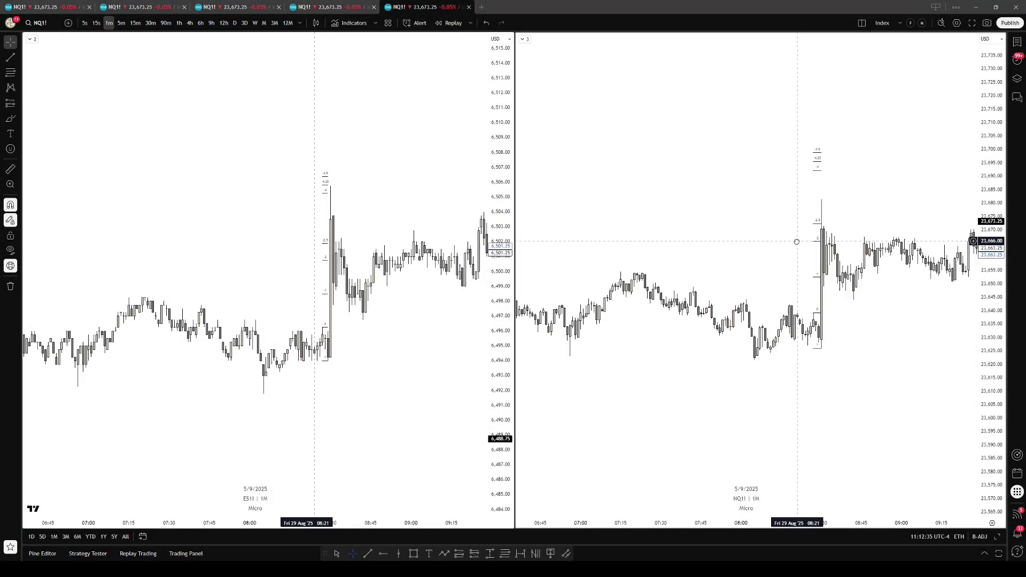
- Switch to the 29 August 1-minute layout and examine the 08:30 spike on ES1! against its Fibonacci projection levels
left_click_drag(371, 384, 382, 384)
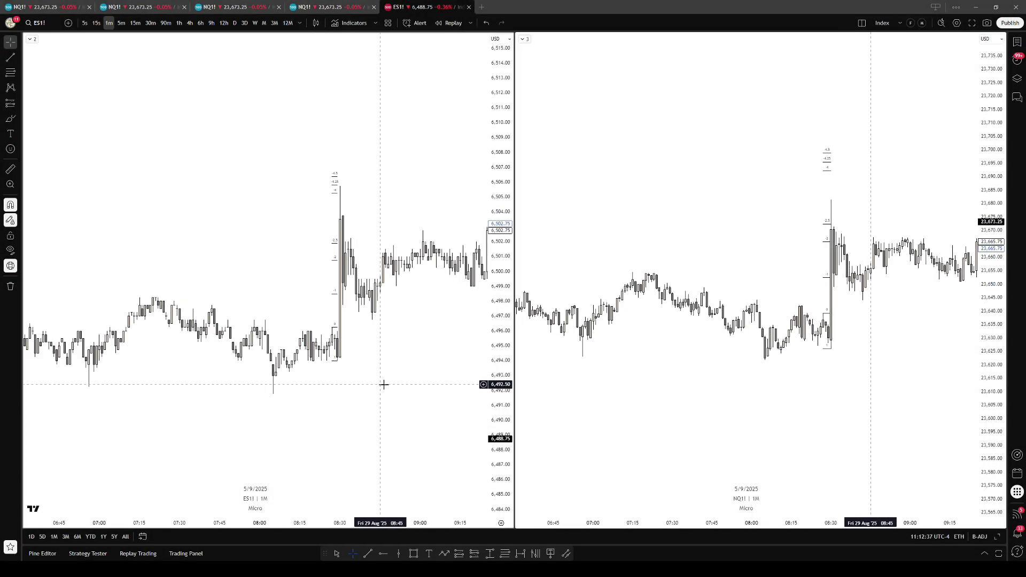
left_click_drag(503, 372, 503, 394)
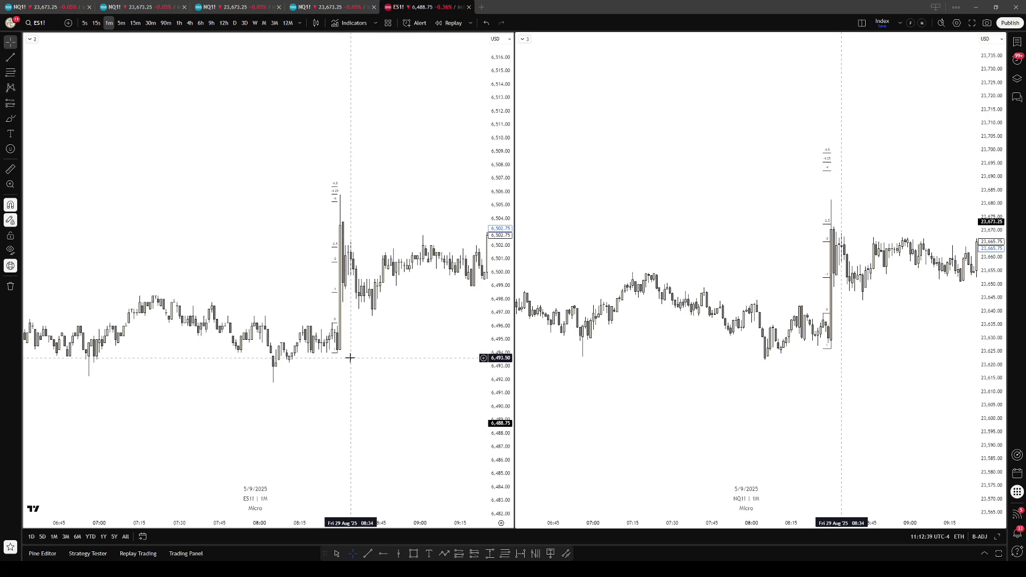
left_click_drag(351, 357, 373, 359)
scroll(373, 364, "up", 2)
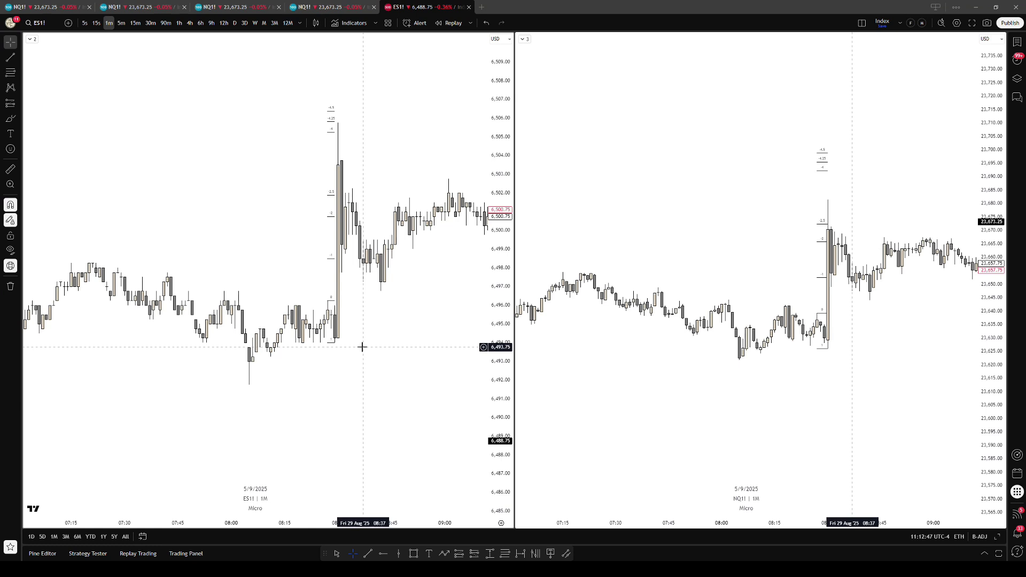
left_click_drag(415, 383, 435, 385)
left_click_drag(501, 385, 501, 334)
scroll(436, 360, "up", 2)
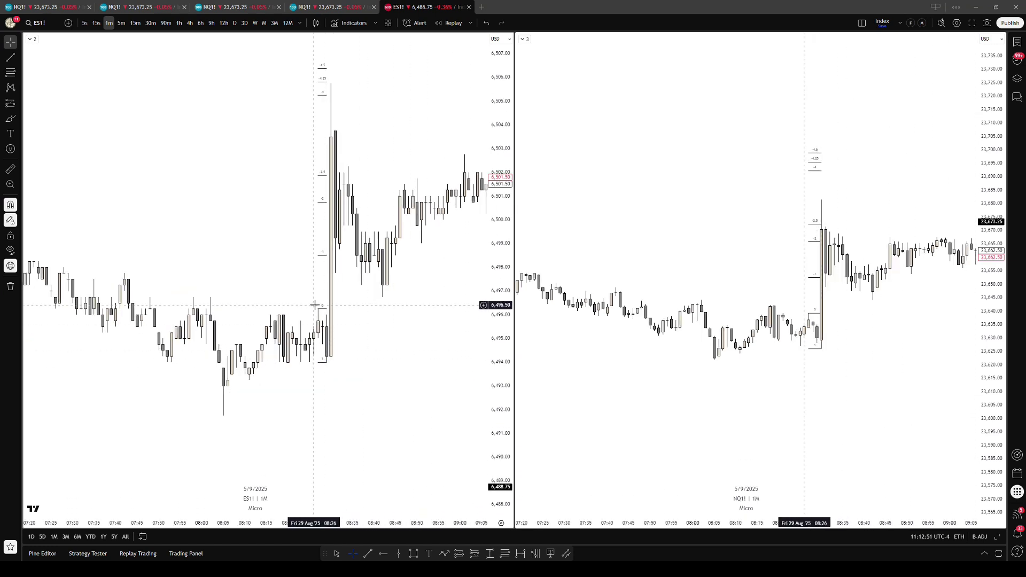
left_click_drag(350, 360, 332, 346)
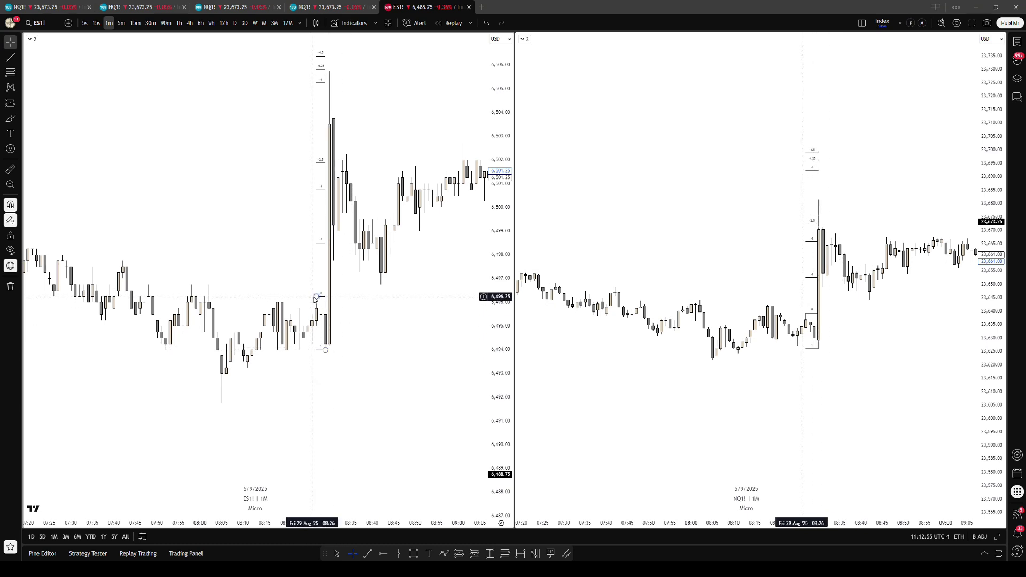
left_click_drag(353, 342, 347, 340)
- Compare the candles just before 08:30 on NQ1! and ES1! that anchor the two Fibonacci projections
left_click_drag(500, 441, 500, 399)
left_click_drag(985, 437, 985, 323)
scroll(841, 412, "up", 3)
left_click_drag(841, 413, 868, 401)
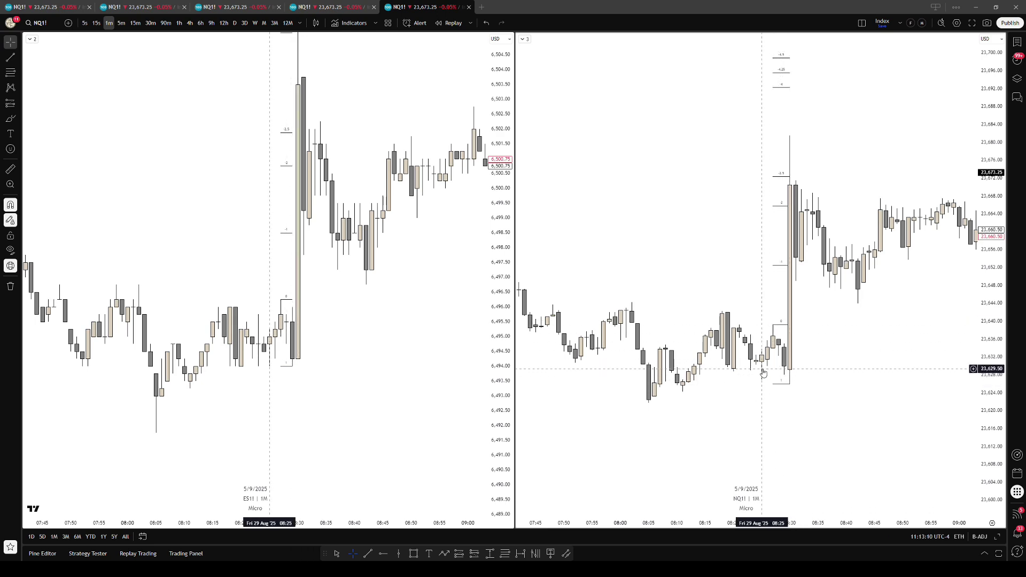
left_click_drag(322, 376, 355, 378)
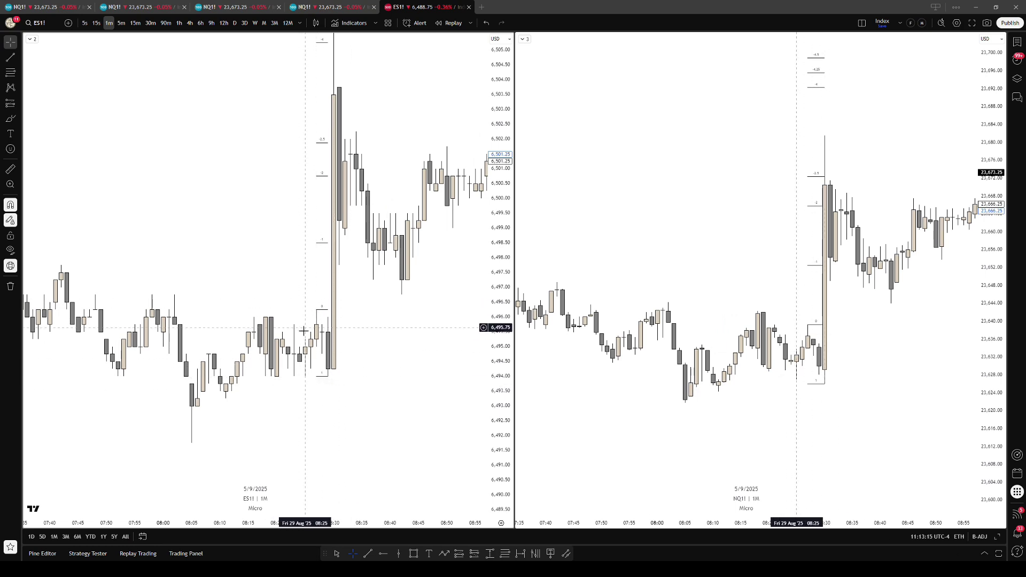
left_click_drag(352, 390, 340, 378)
scroll(320, 384, "right", 1)
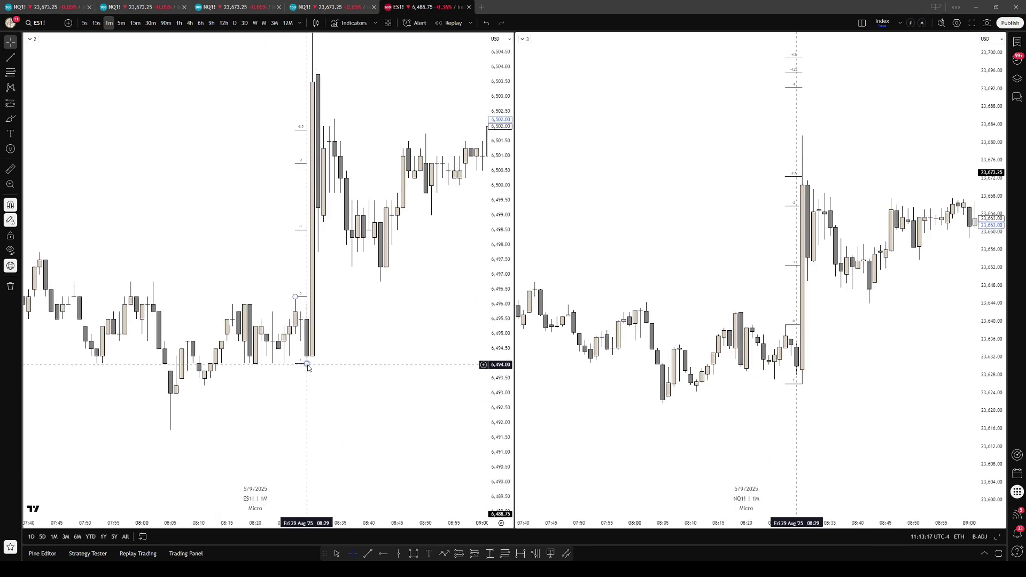
scroll(285, 367, "right", 1)
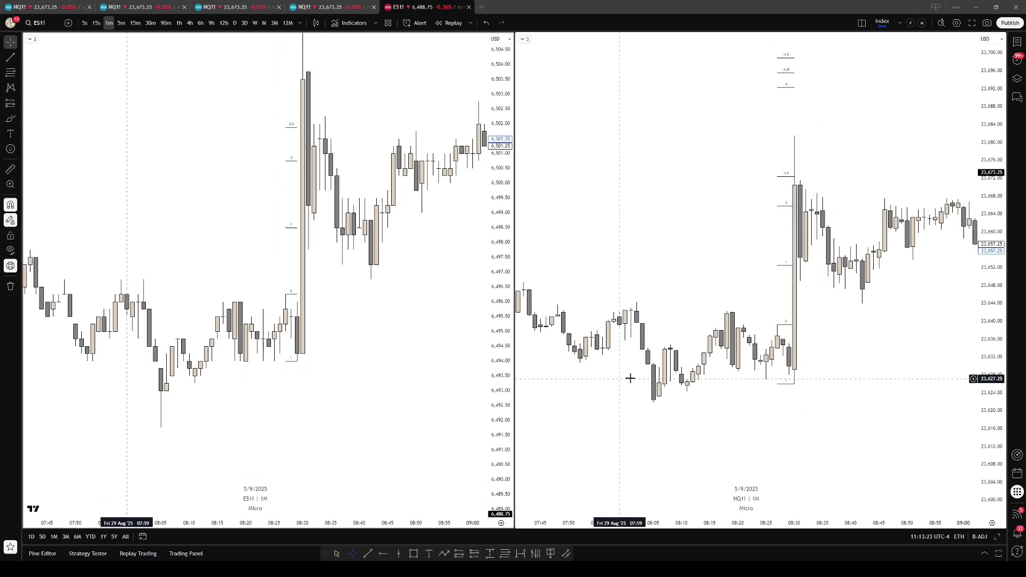
- Delete the 29 August Fibonacci projection on NQ1! and redraw it from the 08:30 low at 23,626.00 to 23,639.25 at 08:27
left_click(779, 383)
key("Delete")
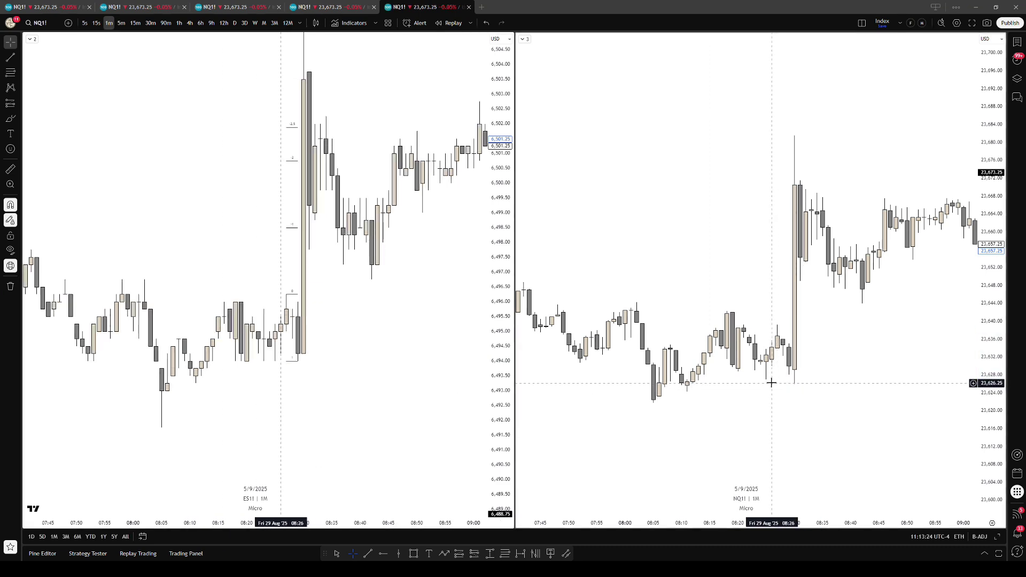
left_click(504, 554)
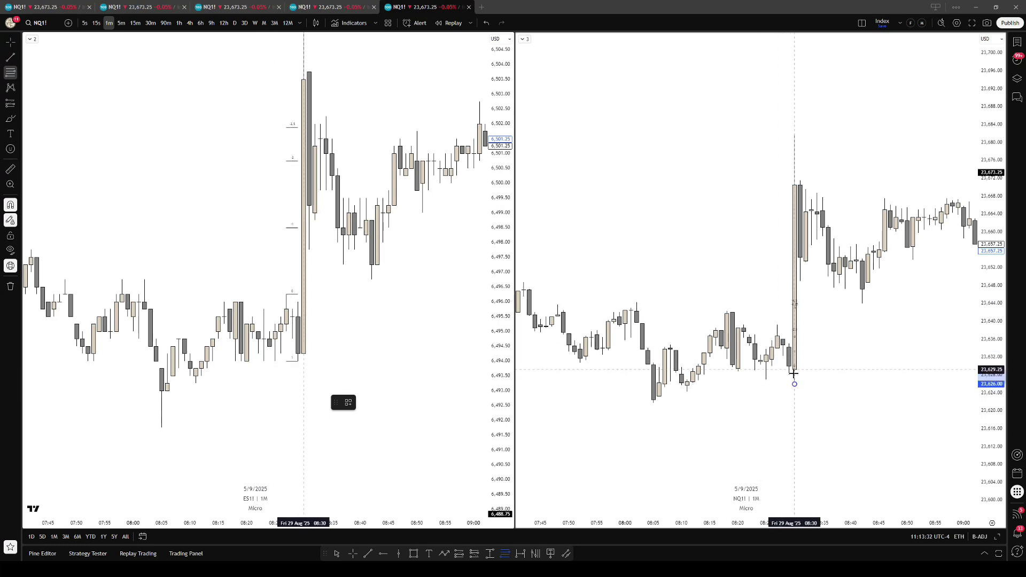
left_click(778, 323)
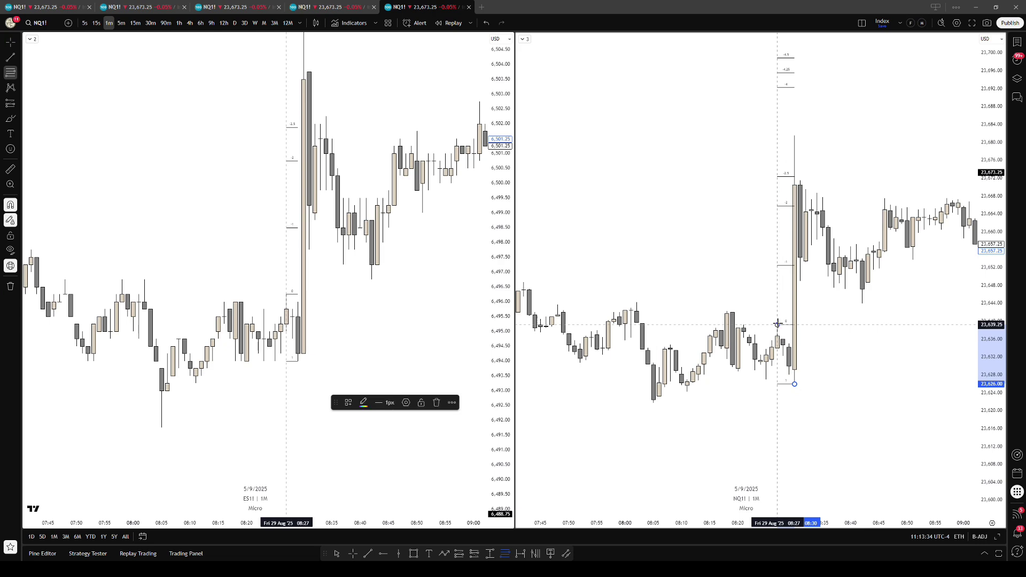
- Compare how far the 08:30 spikes on NQ1! and ES1! reach into their projection levels, and examine the price action until about 09:40
scroll(711, 299, "down", 3)
left_click_drag(736, 279, 650, 286)
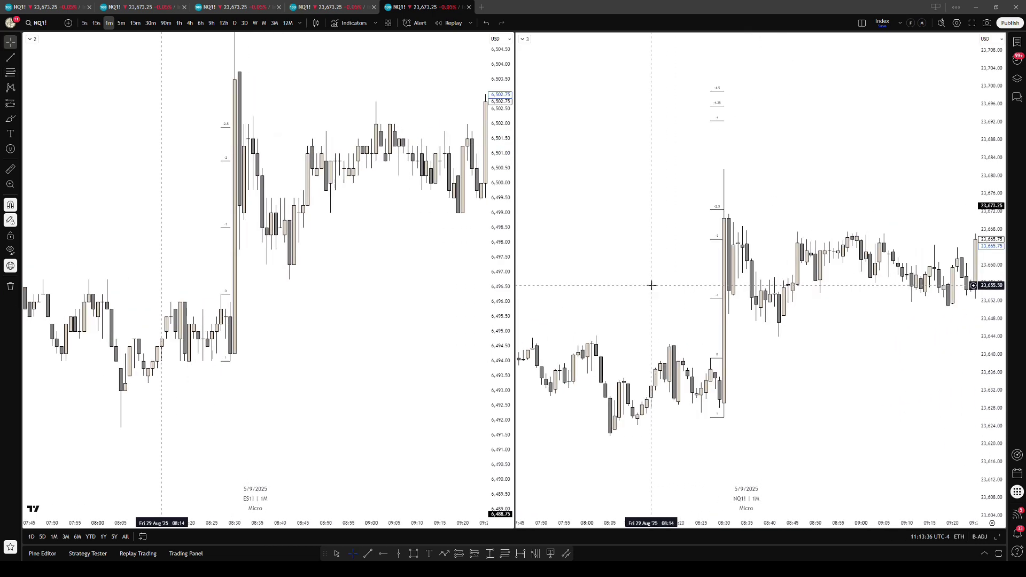
left_click(406, 304)
left_click_drag(374, 305, 369, 324)
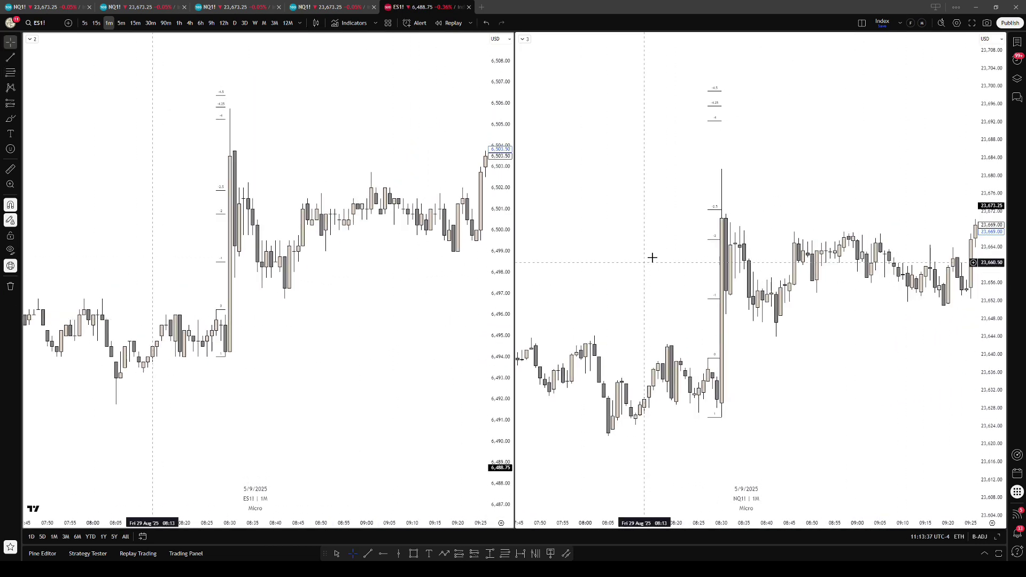
left_click_drag(656, 216, 625, 248)
scroll(572, 242, "down", 1)
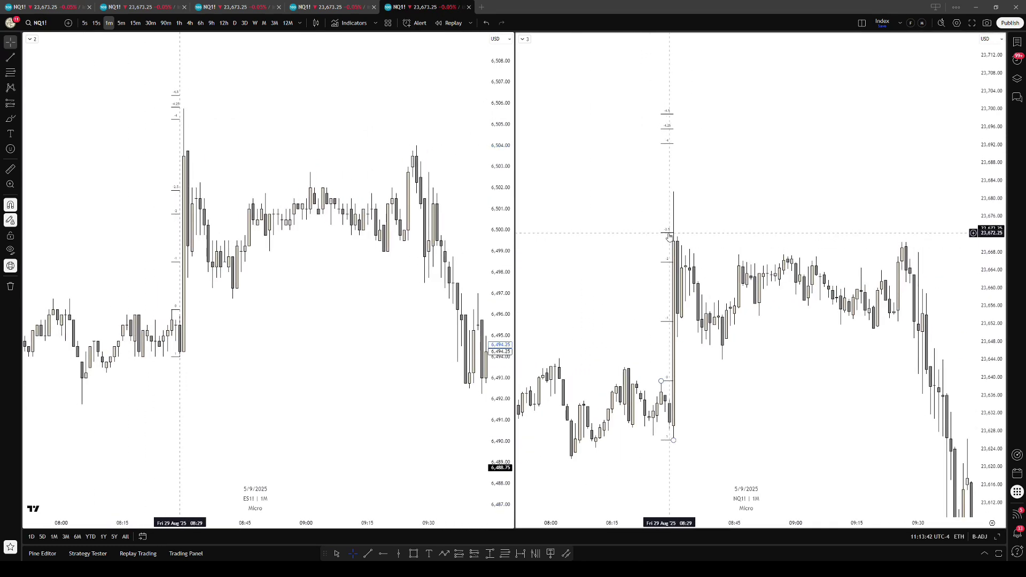
left_click_drag(279, 294, 296, 311)
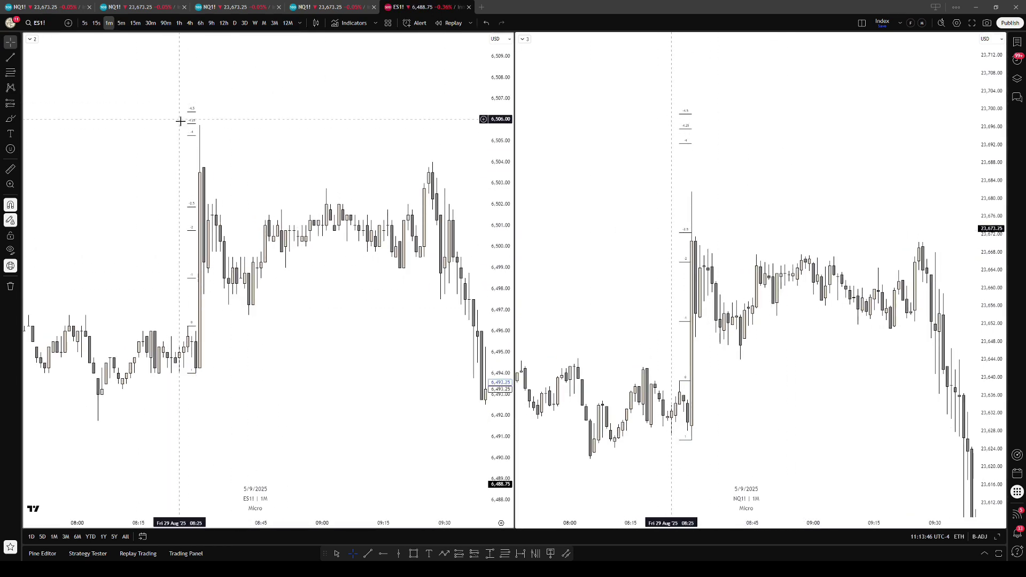
left_click(656, 269)
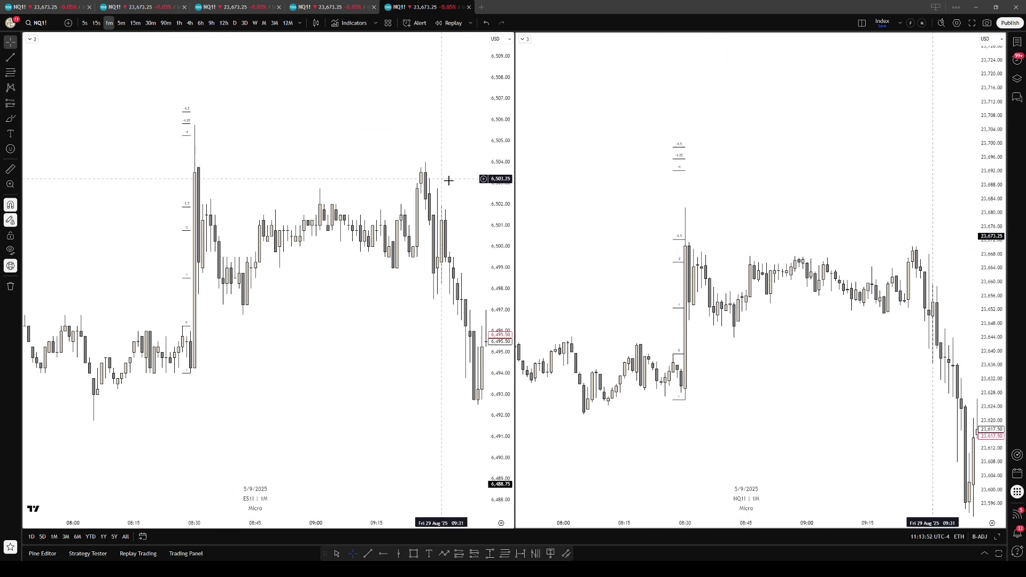
- Examine the wider price action around the 08:30 spike on ES1! and NQ1!, from about 06:15 to 09:40
left_click(484, 230)
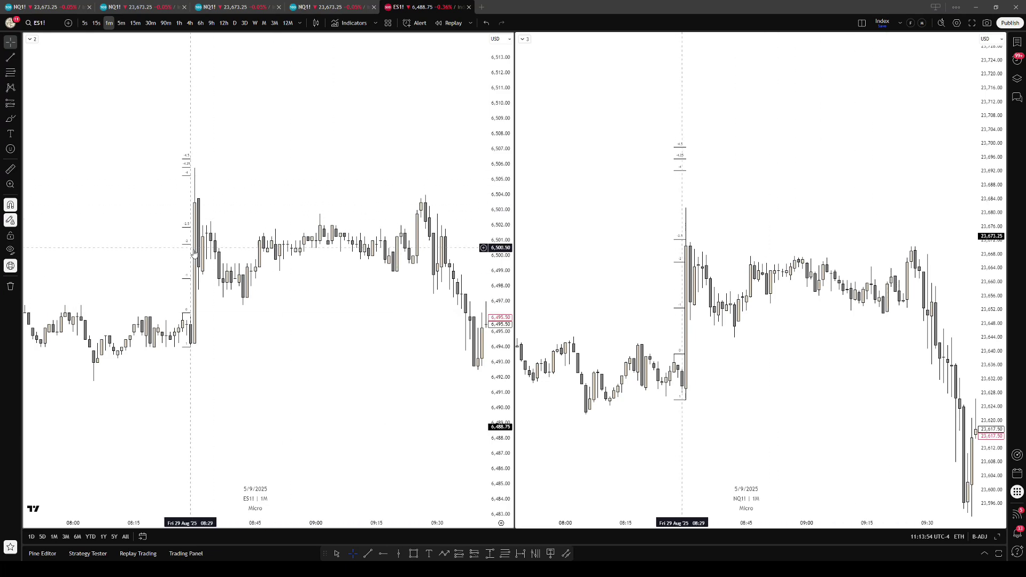
scroll(394, 356, "down", 5)
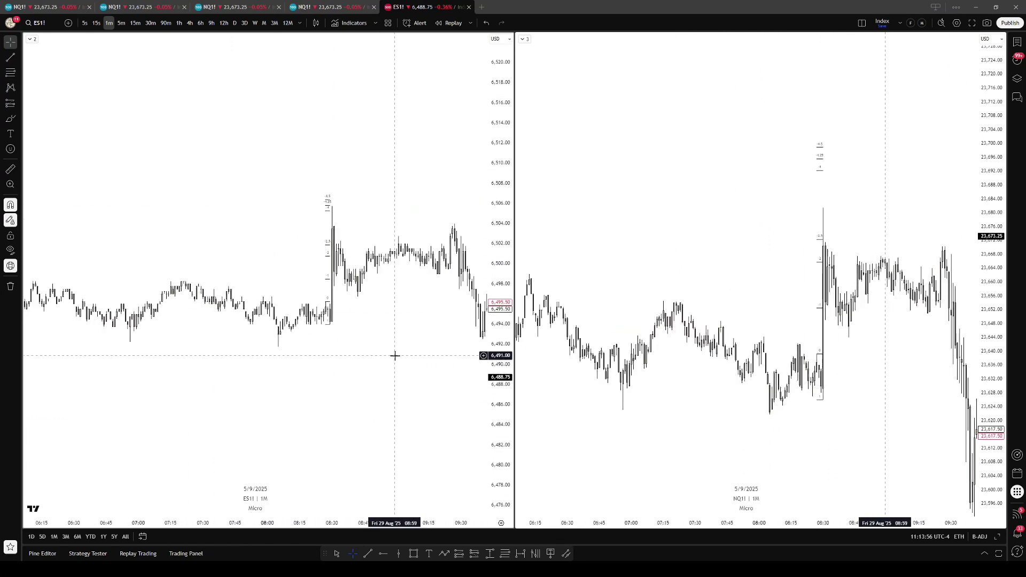
left_click_drag(351, 339, 327, 317)
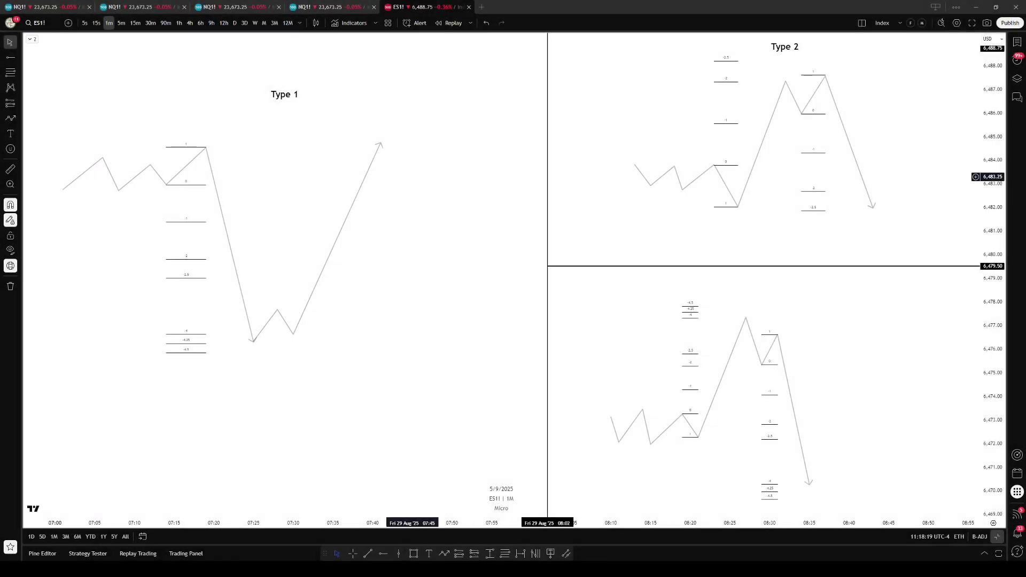
- Draw a horizontal trend line at about 6,476.50 through the -4 projection level of the Type 1 schematic, ending at the 07:25 low
left_click_drag(396, 208, 395, 213)
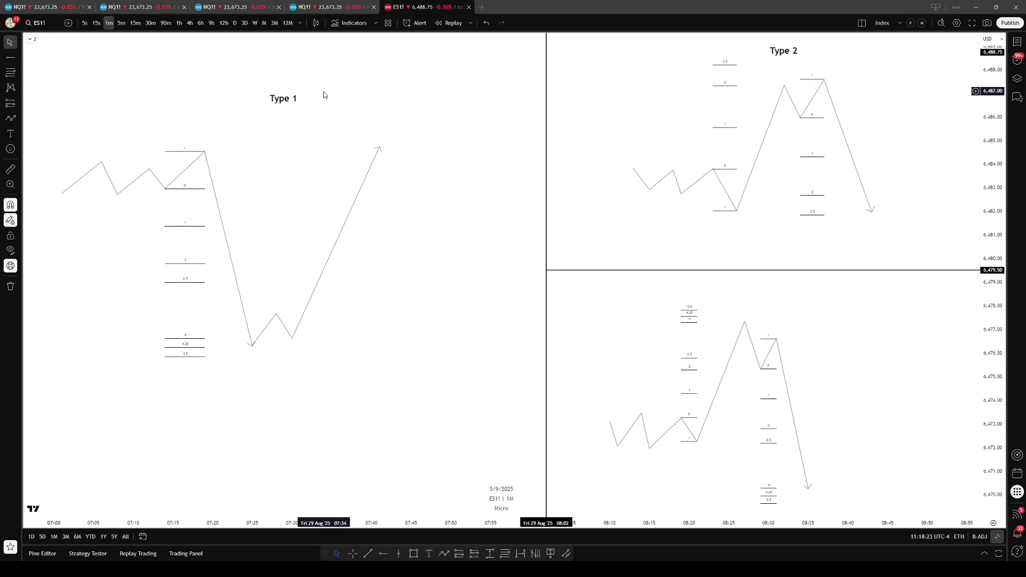
left_click_drag(324, 93, 323, 104)
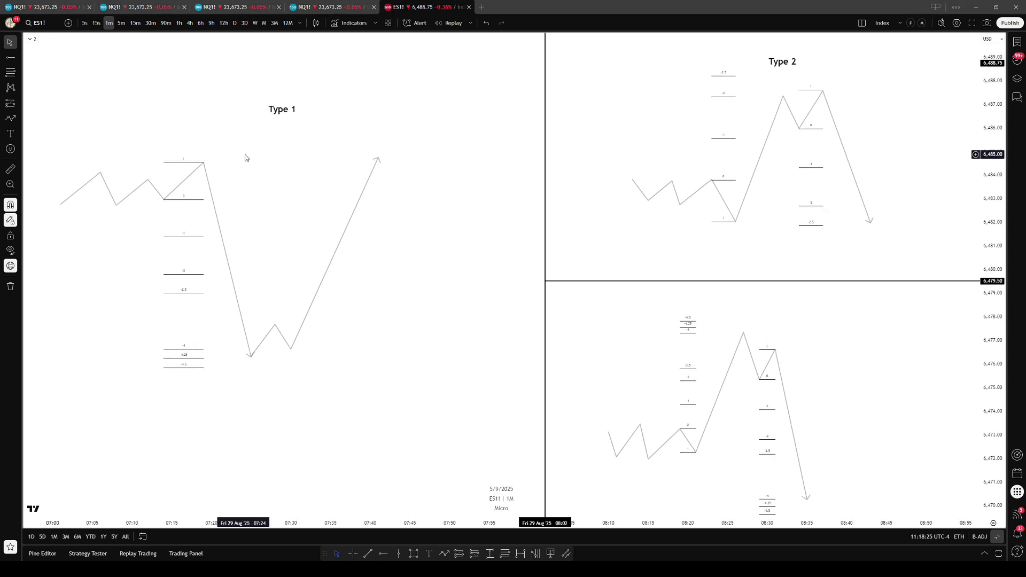
left_click_drag(248, 163, 251, 169)
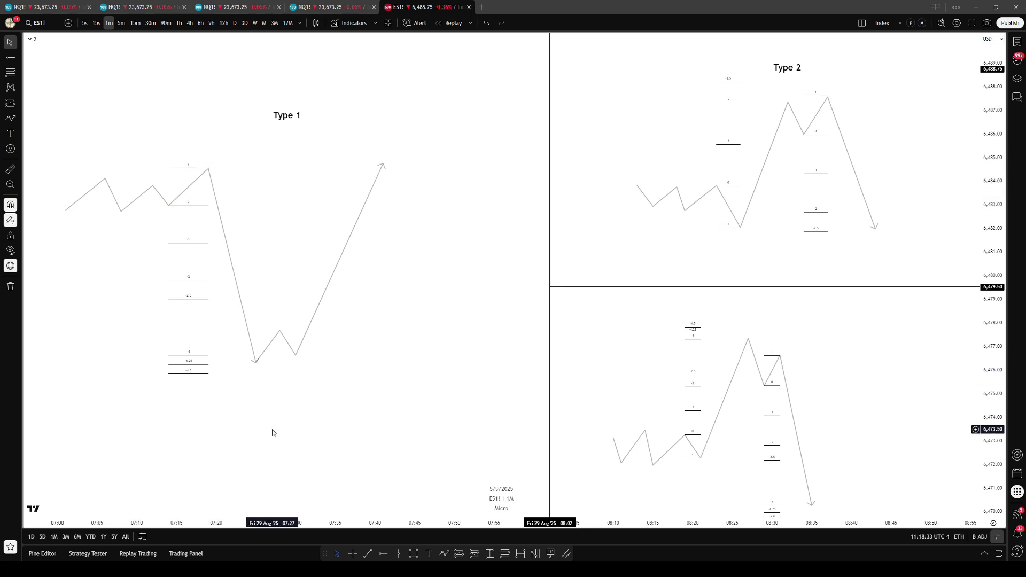
left_click(368, 553)
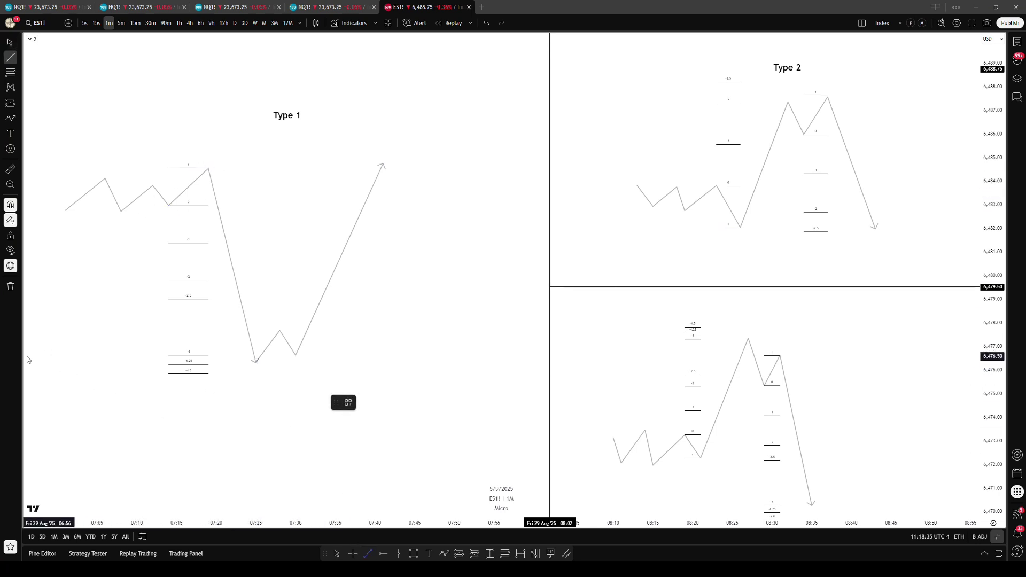
left_click(253, 384)
left_click(241, 400)
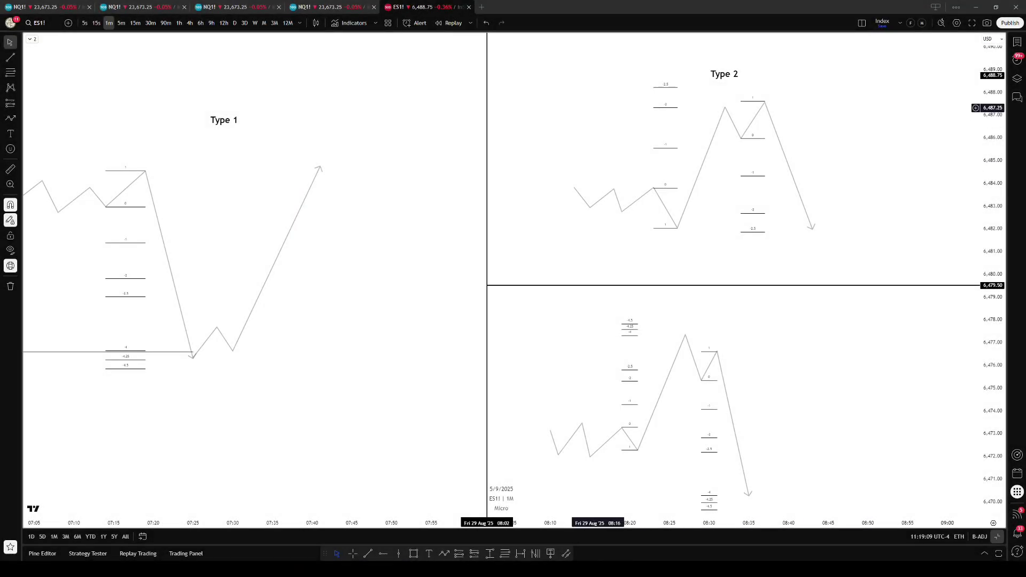
- Compare how far the first upward leg reaches into its projection levels in the upper and lower Type 2 schematics
left_click_drag(597, 107, 592, 105)
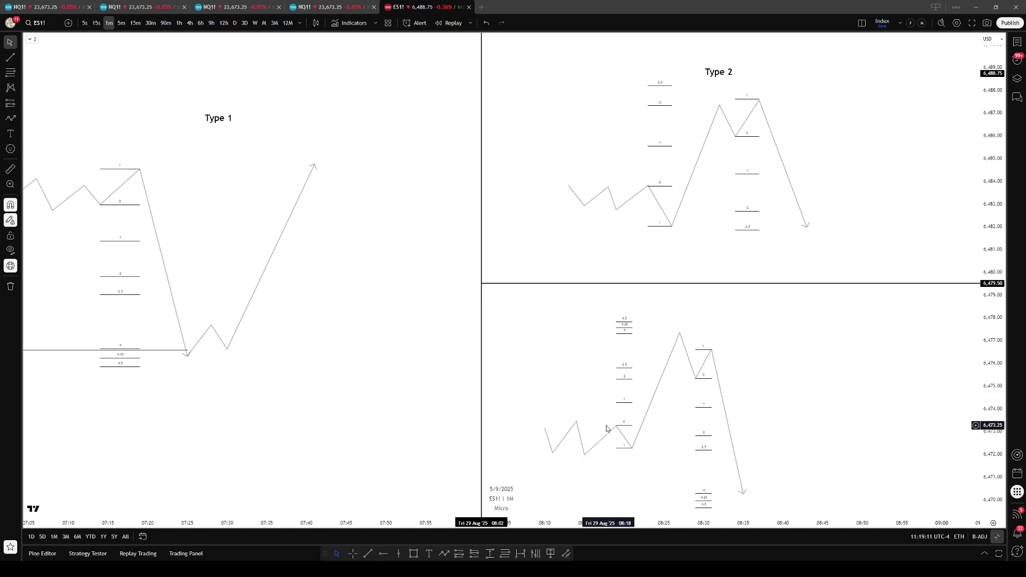
left_click_drag(585, 400, 584, 400)
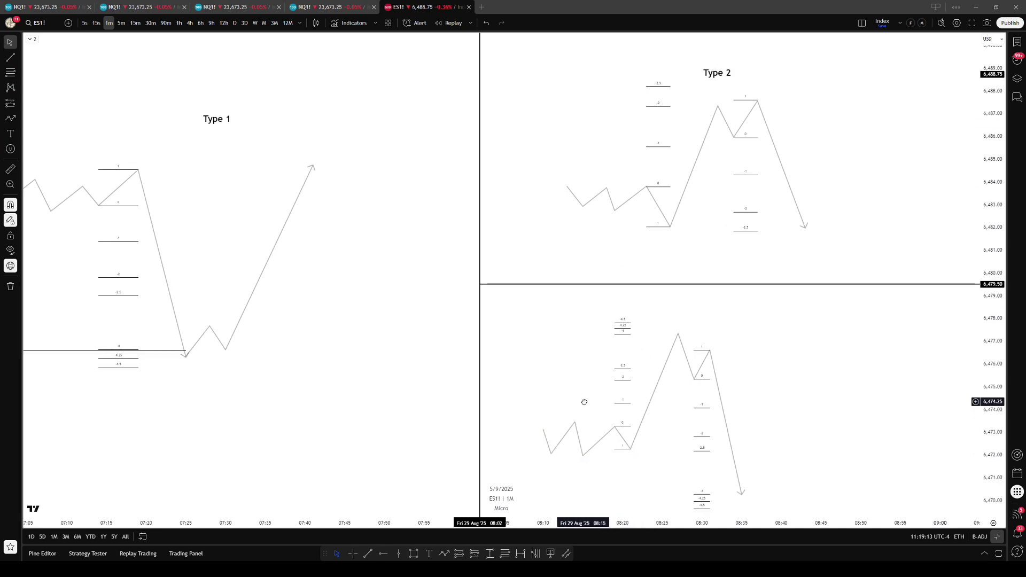
left_click(630, 321)
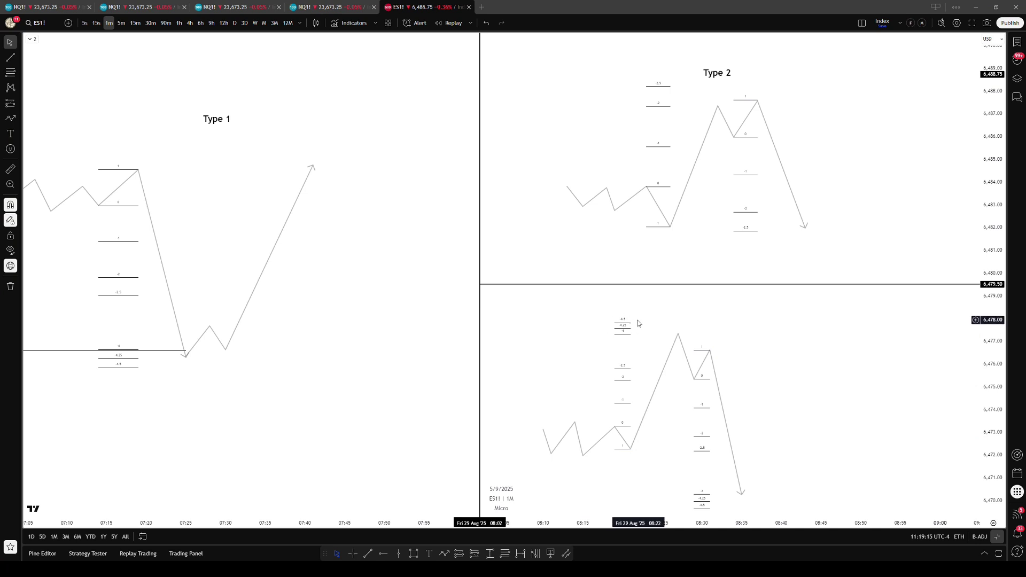
left_click_drag(769, 353, 773, 345)
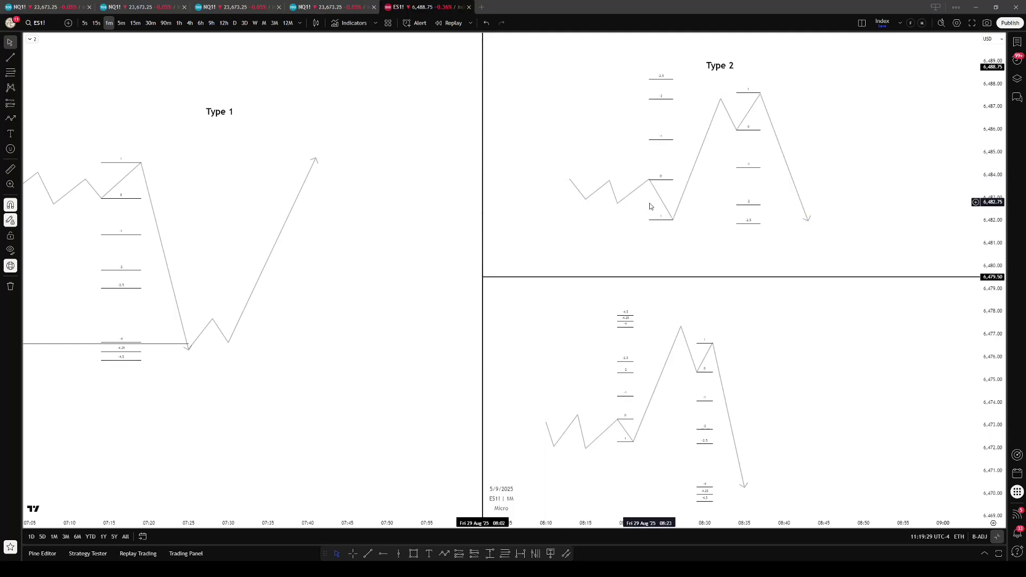
left_click_drag(640, 114, 637, 123)
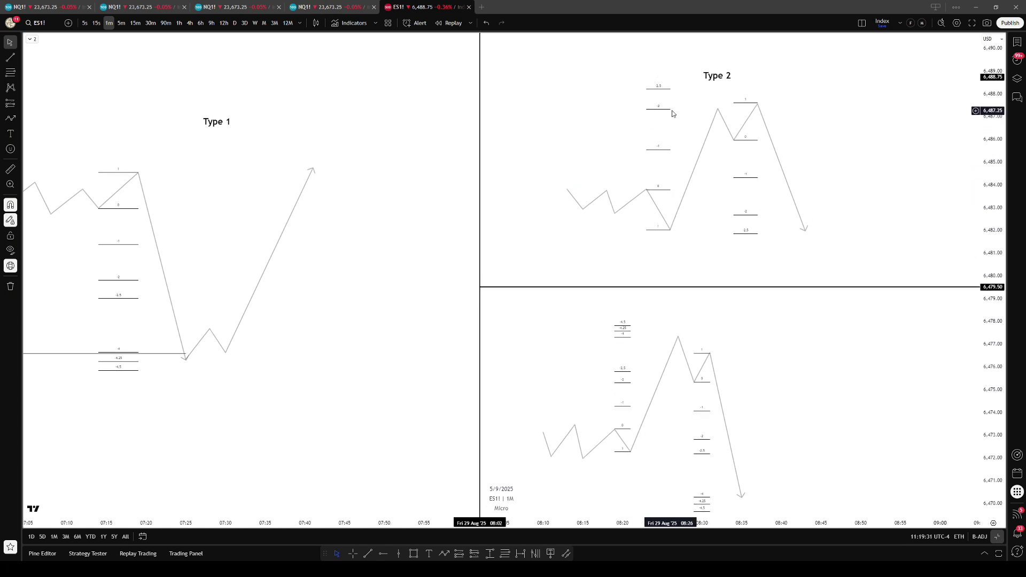
left_click(719, 112)
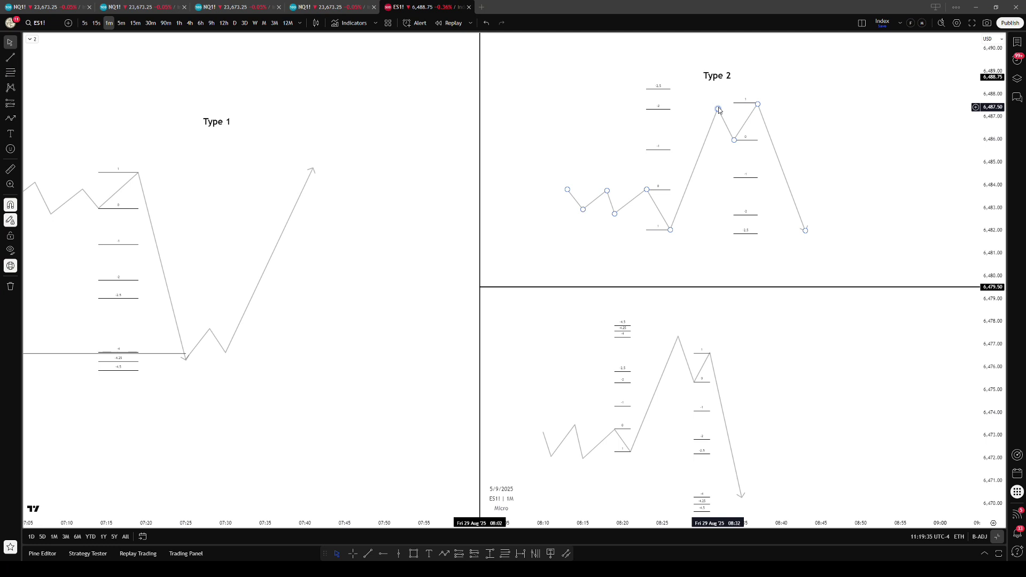
left_click(623, 338)
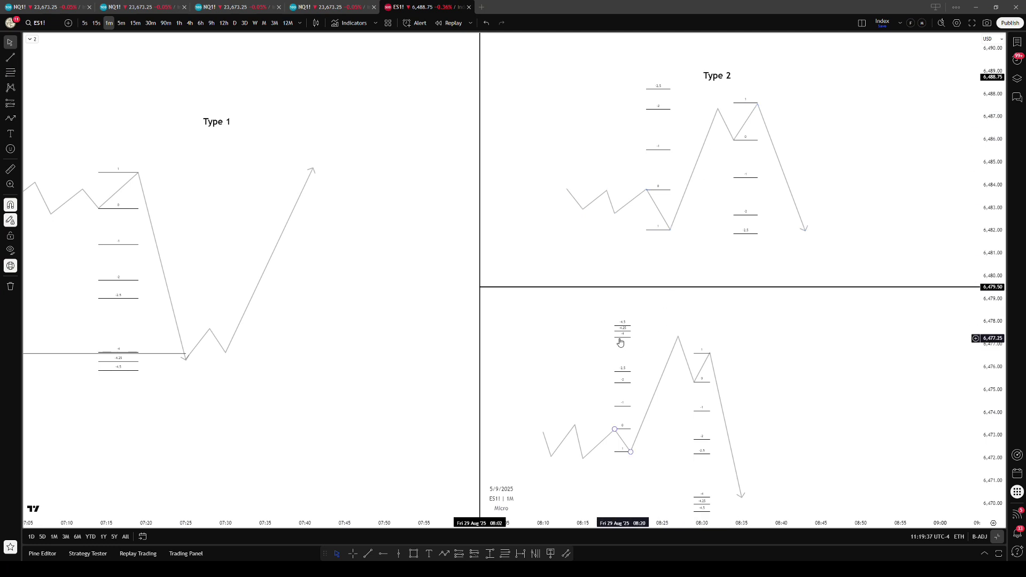
left_click_drag(700, 334, 698, 334)
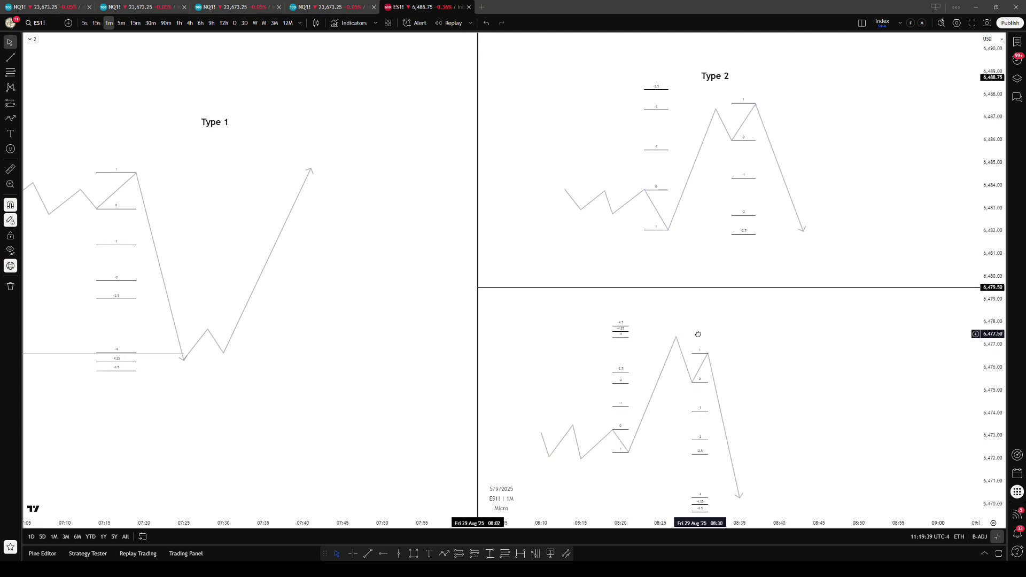
- Examine the second, downward projections in both Type 2 schematics, from their anchor swings to the target levels
left_click(753, 108)
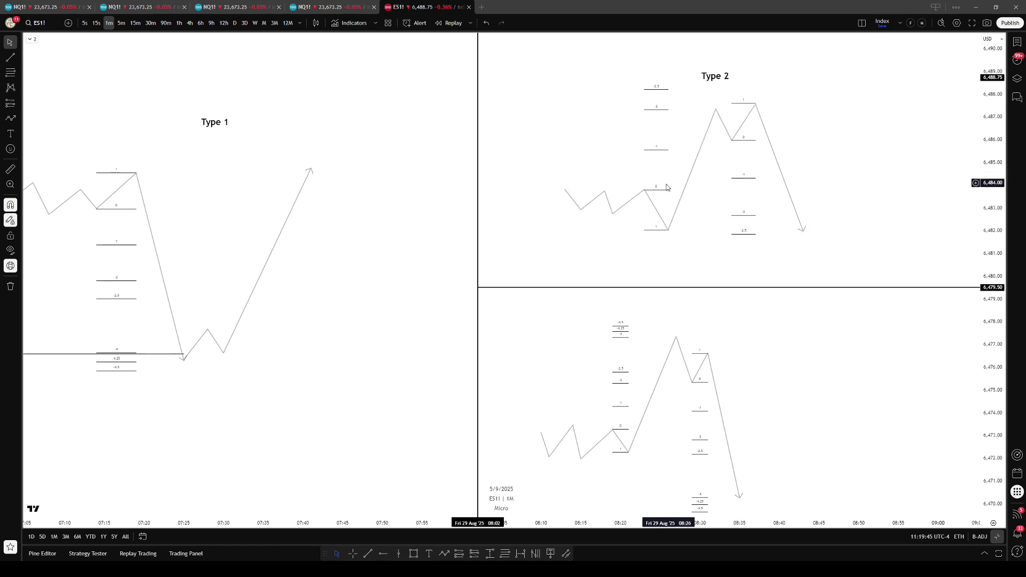
left_click(667, 239)
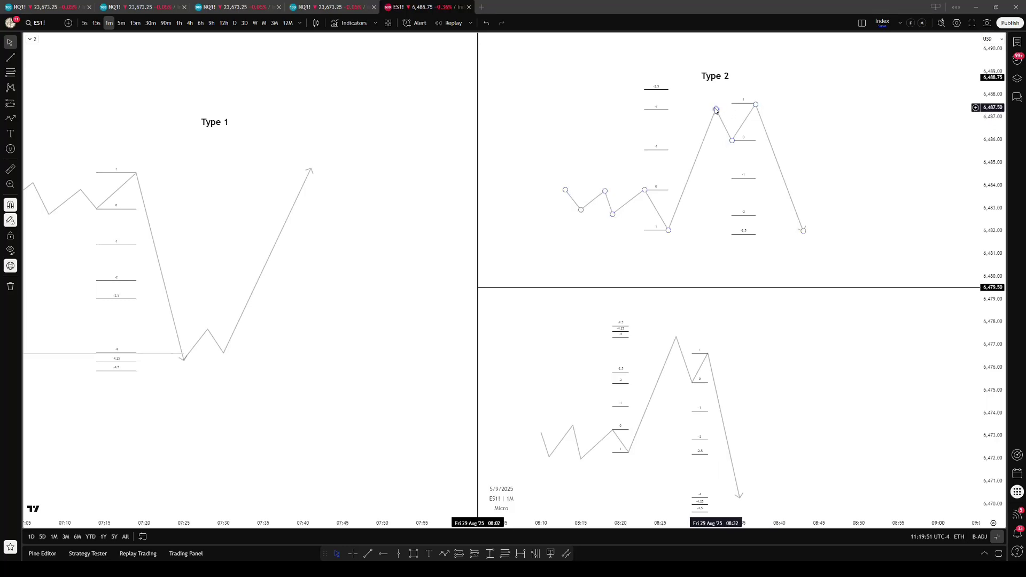
left_click_drag(764, 352, 769, 332)
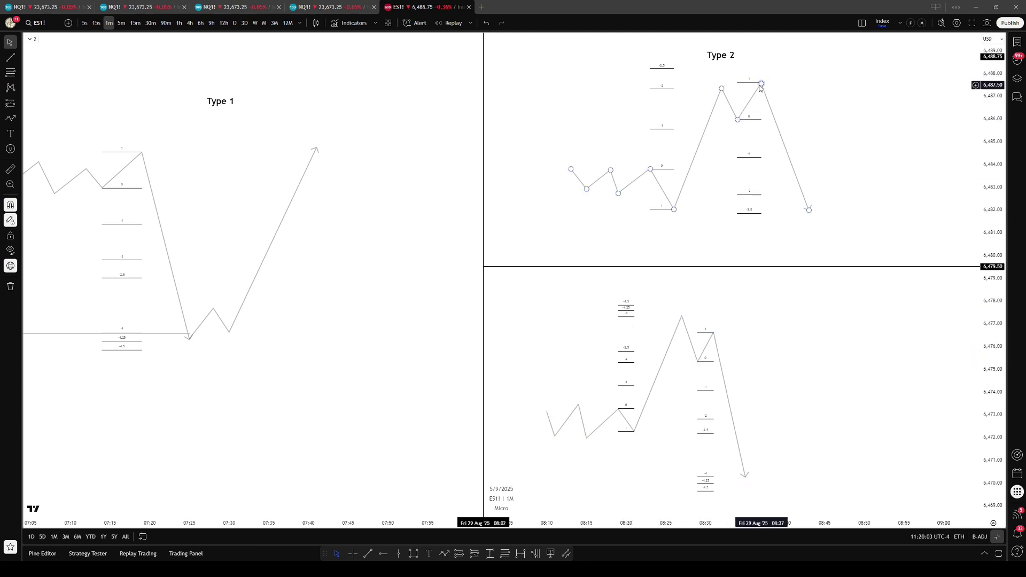
left_click_drag(755, 374, 758, 363)
left_click_drag(994, 366, 993, 379)
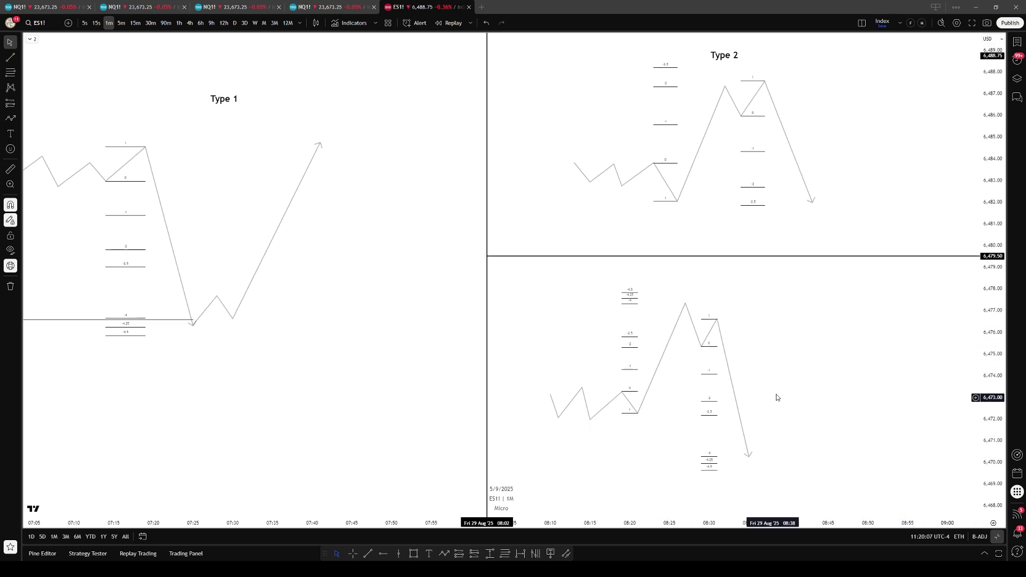
left_click(706, 338)
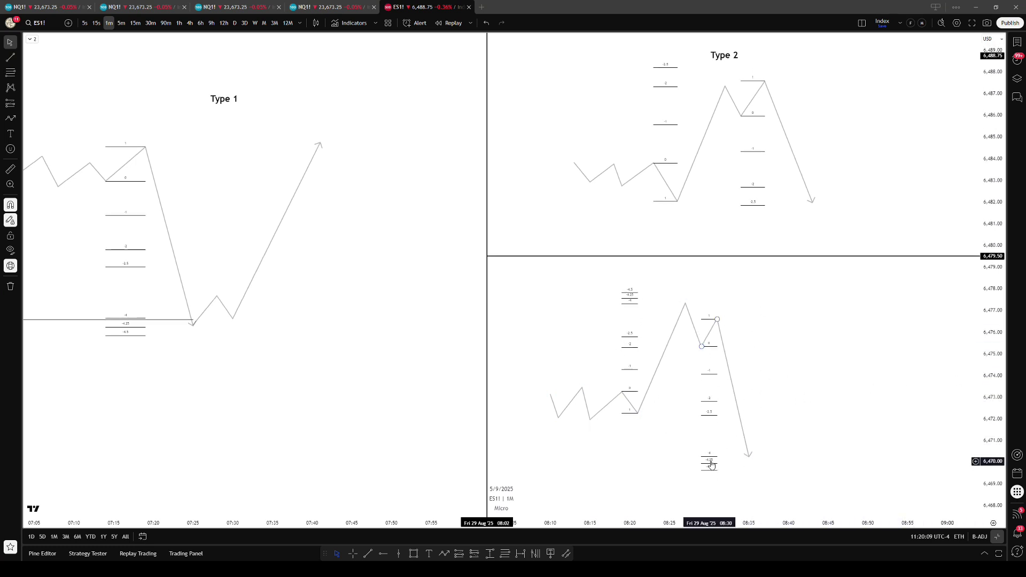
- Draw a horizontal trend line at about 6,470.25 through the lower Type 2 schematic's downward target levels, from 08:09 to about 08:36
left_click(609, 467)
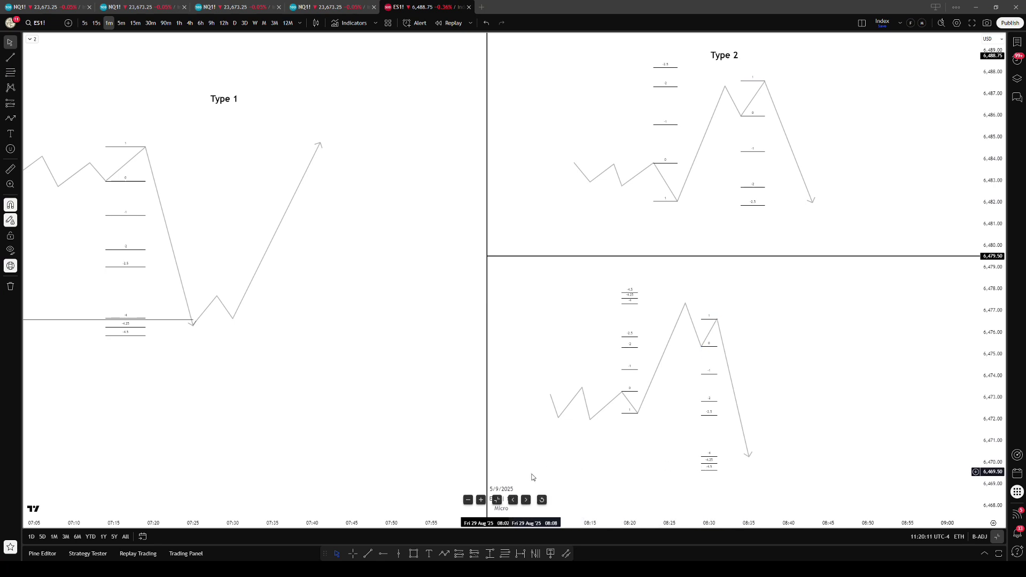
key("alt+t")
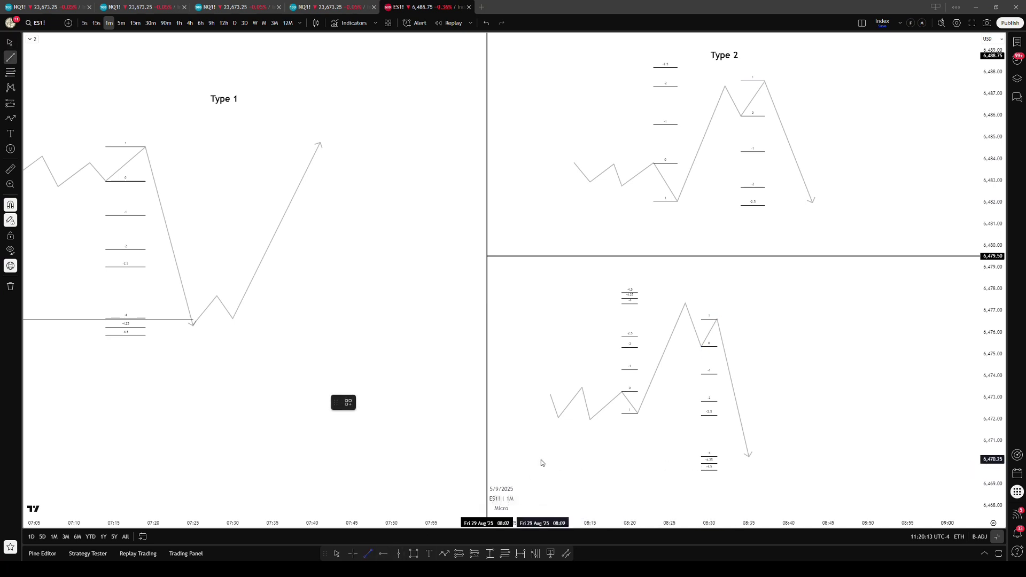
mouse_move(540, 460)
left_mouse_down()
mouse_move(744, 468)
mouse_move(757, 459)
left_mouse_up()
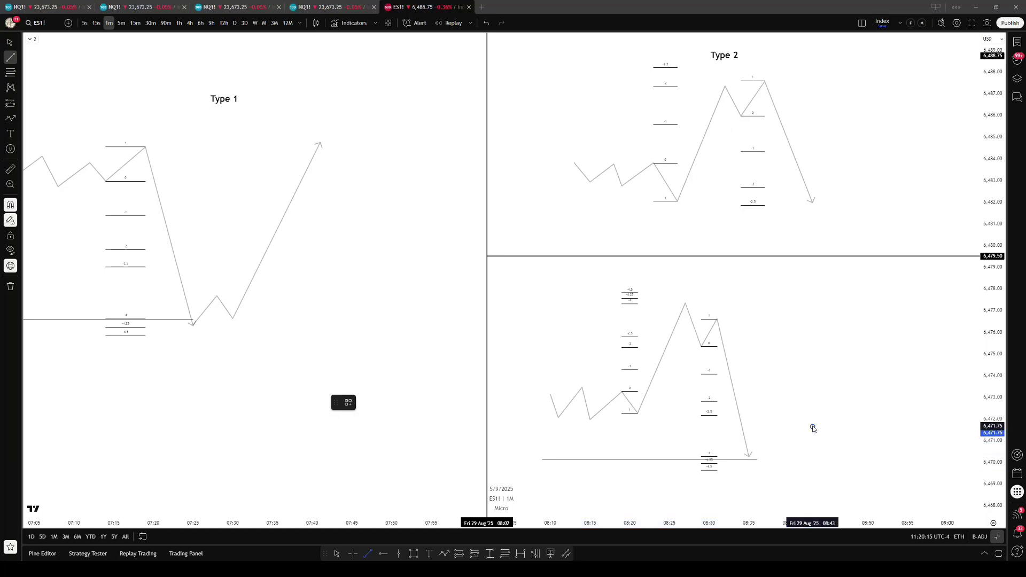
left_click_drag(813, 428, 821, 367)
key("Escape")
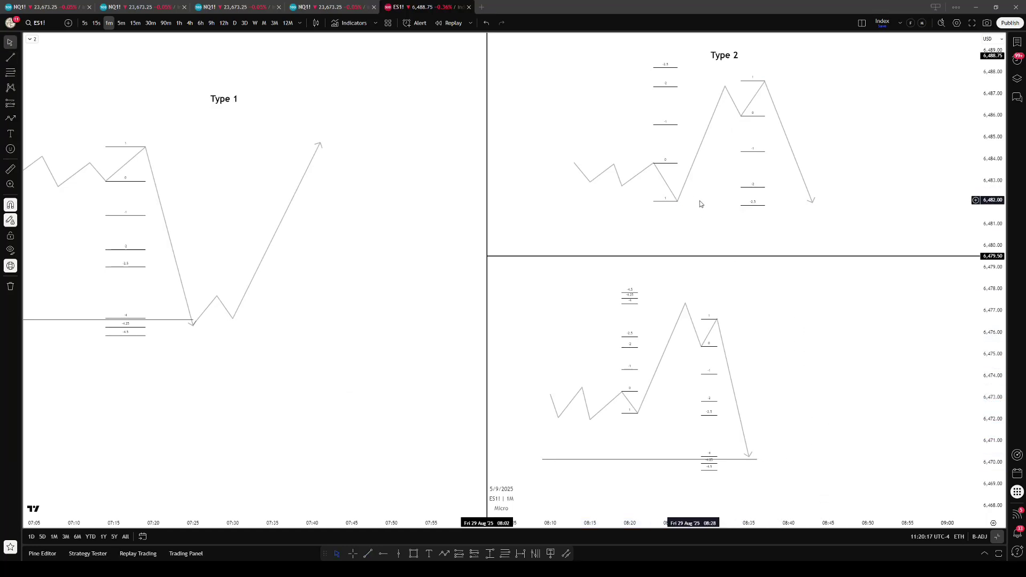
- Draw a horizontal trend line at 6,482.00 in the upper Type 2 schematic, from the 08:26 low past the final arrowhead
left_click_drag(708, 201, 704, 202)
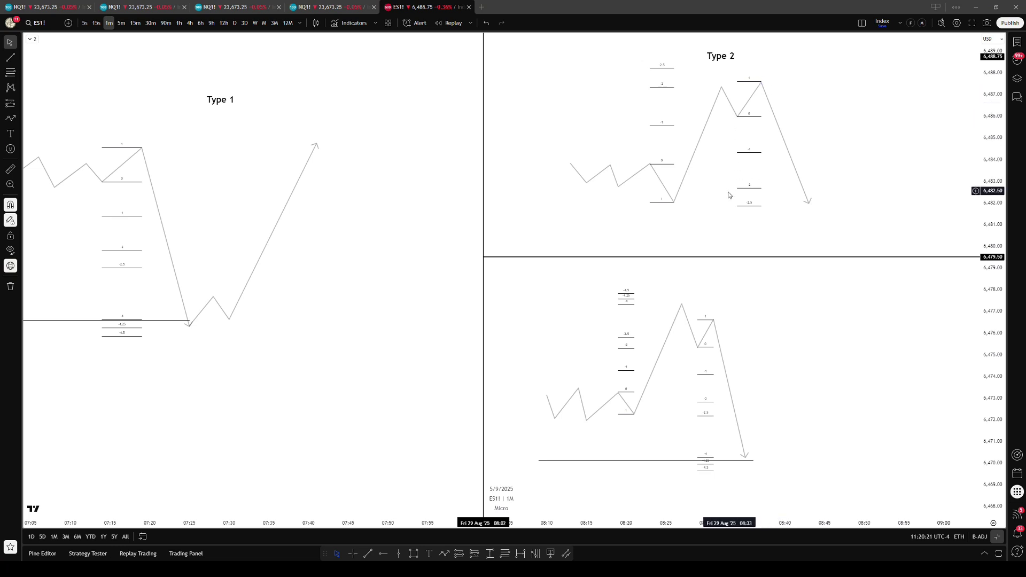
left_click(368, 554)
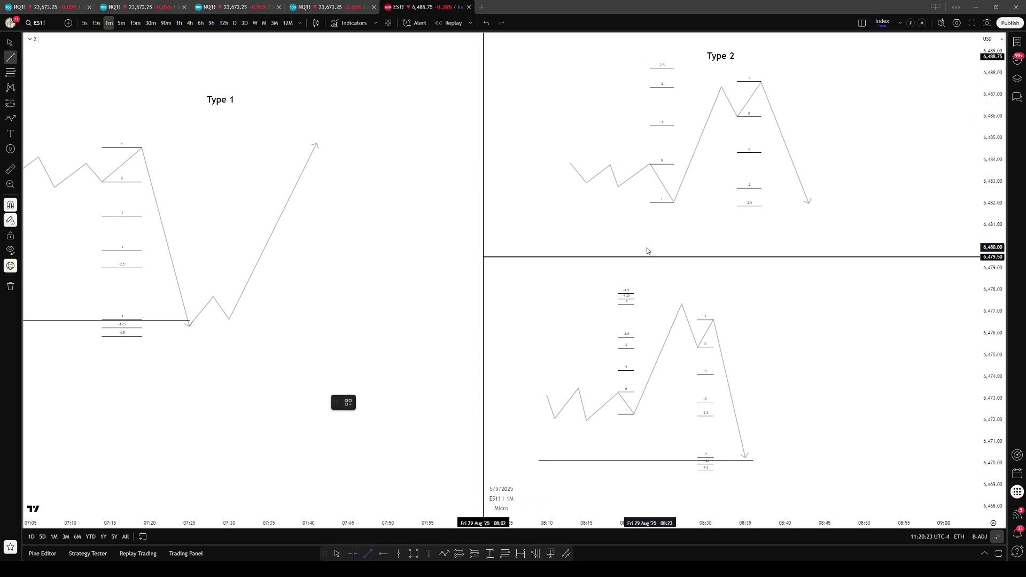
left_click(672, 202)
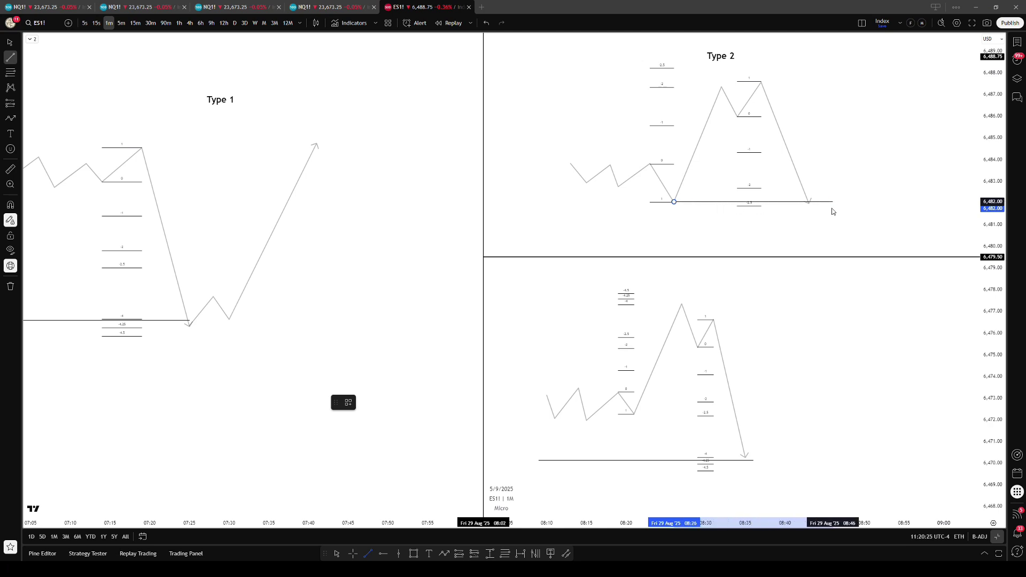